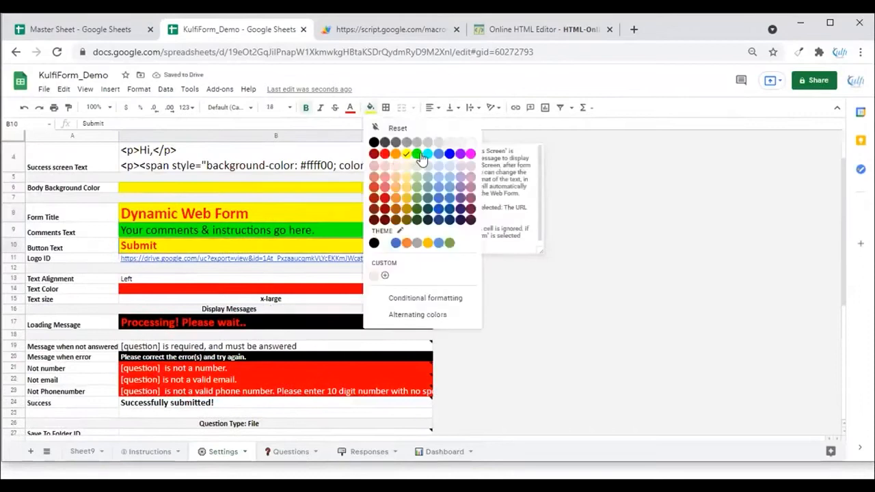
Open the web form preview, reload it, and scroll through it to review the updated background and button colors
{"action": "left_click", "coordinate": [358, 33]}
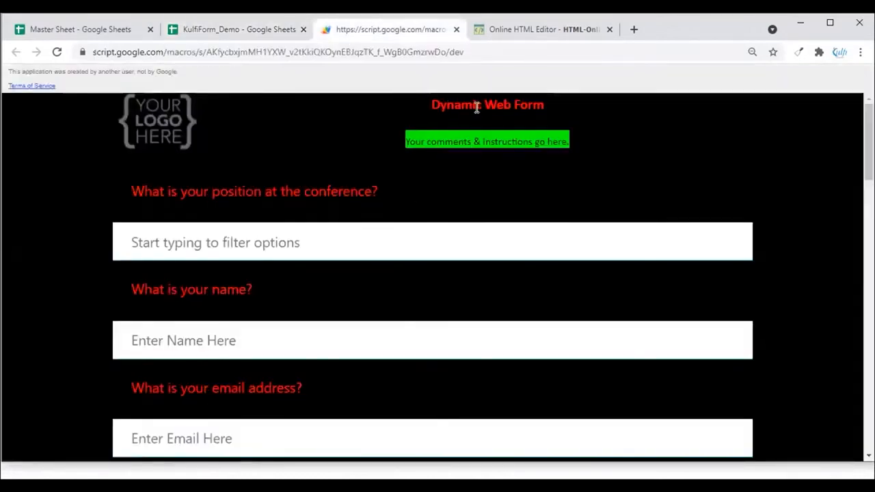
{"action": "scroll", "coordinate": [419, 198], "scroll_direction": "down", "scroll_amount": 15}
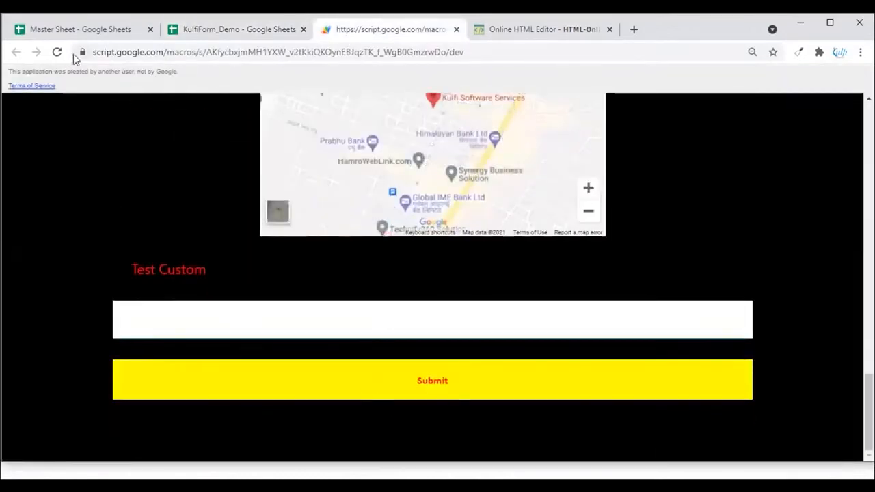
{"action": "left_click", "coordinate": [58, 53]}
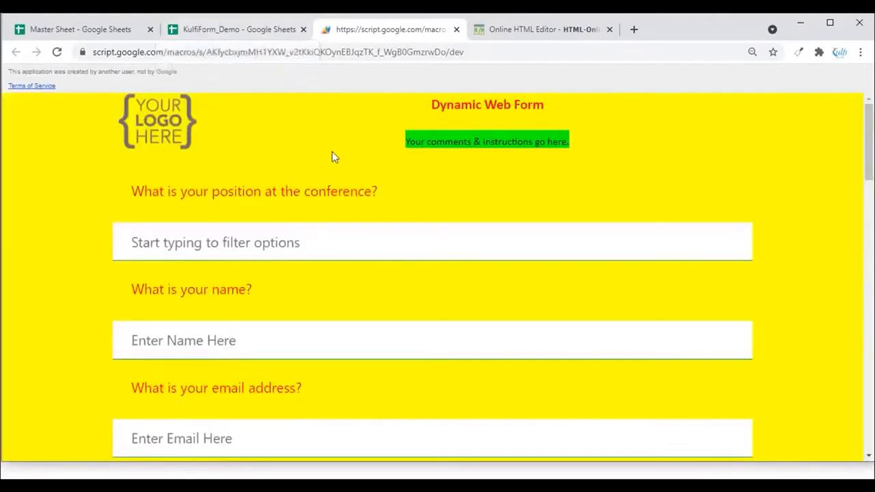
{"action": "scroll", "coordinate": [346, 156], "scroll_direction": "down", "scroll_amount": 15}
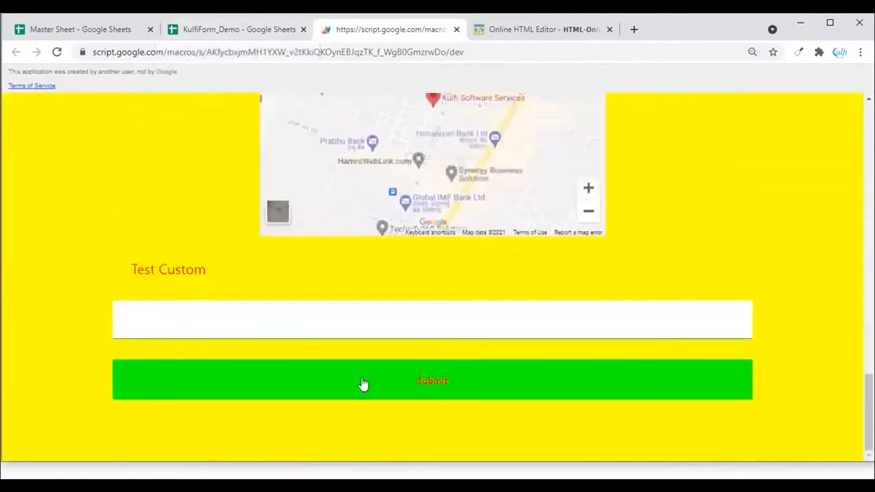
{"action": "scroll", "coordinate": [365, 274], "scroll_direction": "up", "scroll_amount": 15}
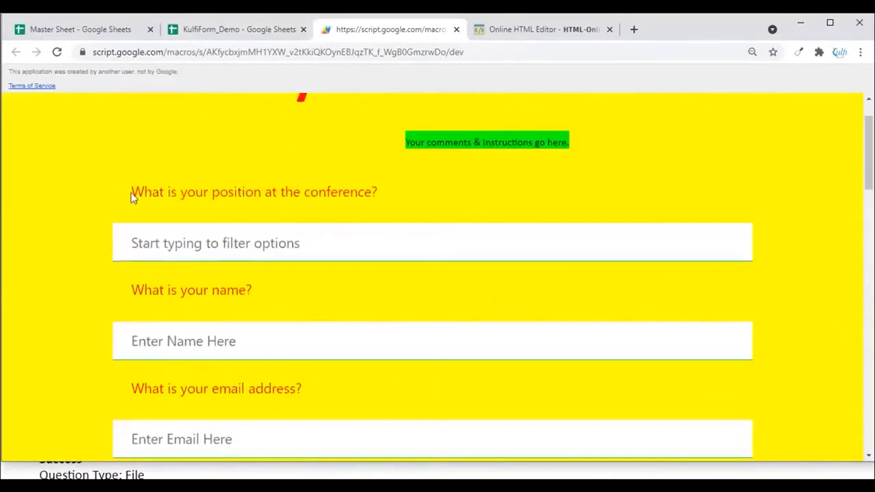
Reload the web form again and review its updated title and question layout
{"action": "left_click_drag", "start_coordinate": [181, 193], "coordinate": [279, 230]}
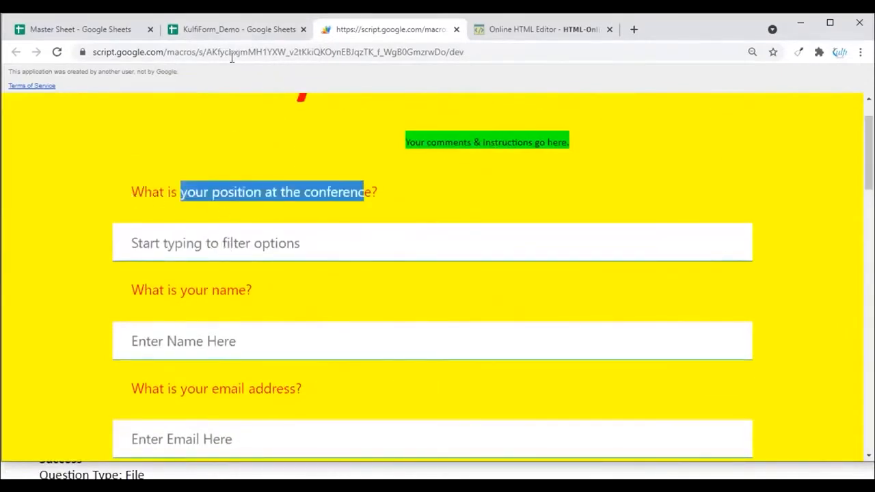
{"action": "left_click", "coordinate": [237, 35]}
{"action": "left_click", "coordinate": [427, 158]}
{"action": "left_click", "coordinate": [180, 183]}
{"action": "left_click", "coordinate": [351, 34]}
{"action": "left_click", "coordinate": [57, 54]}
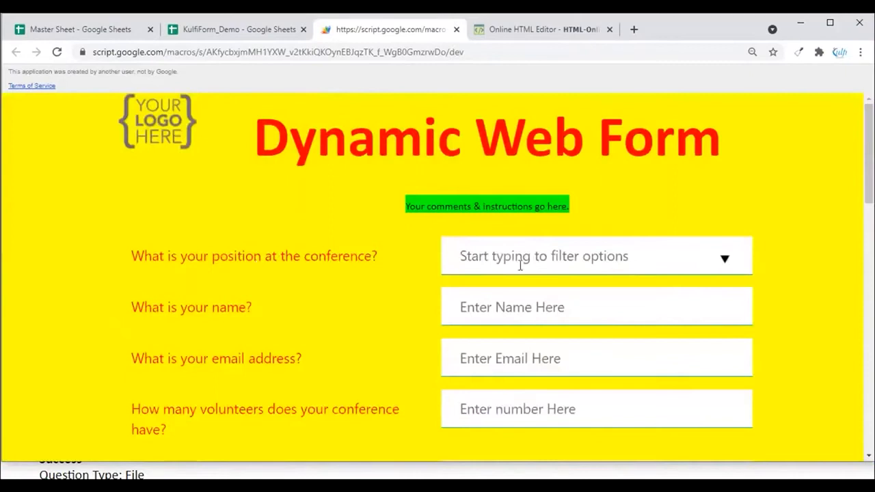
{"action": "scroll", "coordinate": [530, 258], "scroll_direction": "down", "scroll_amount": 1}
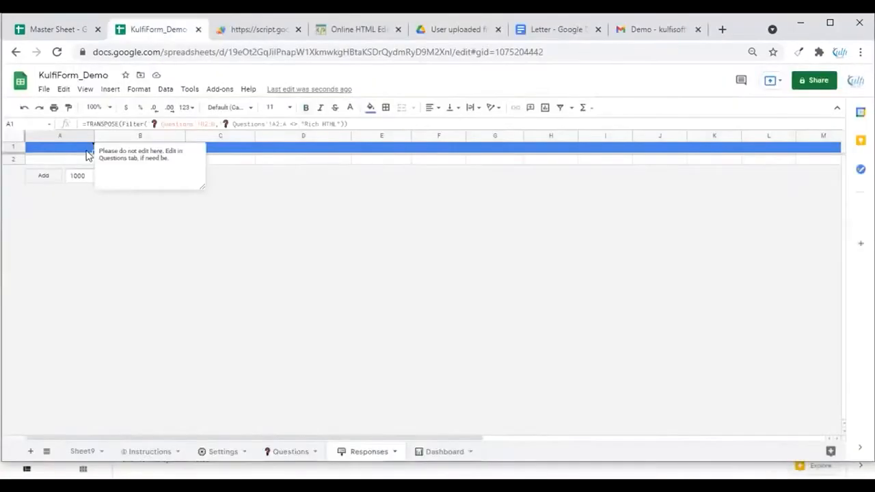
On the Questions sheet, enter 'When form was submitted?' as the TimeStamp row's question text
{"action": "left_click", "coordinate": [290, 452]}
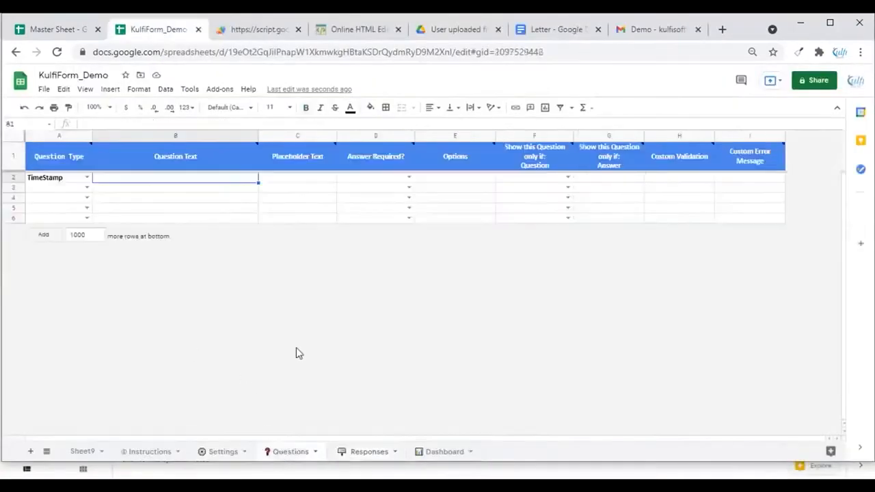
{"action": "double_click", "coordinate": [132, 179]}
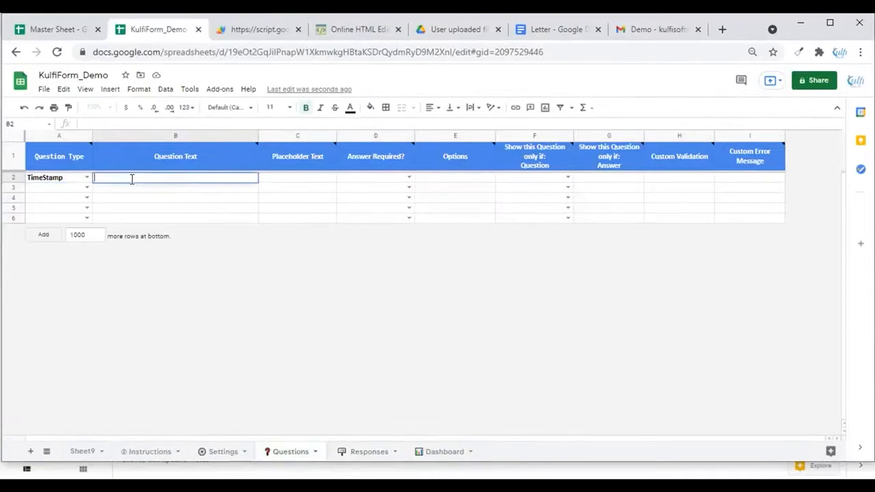
{"action": "type", "text": "When formawas submitted"}
{"action": "key", "text": "Return"}
{"action": "left_click", "coordinate": [50, 181]}
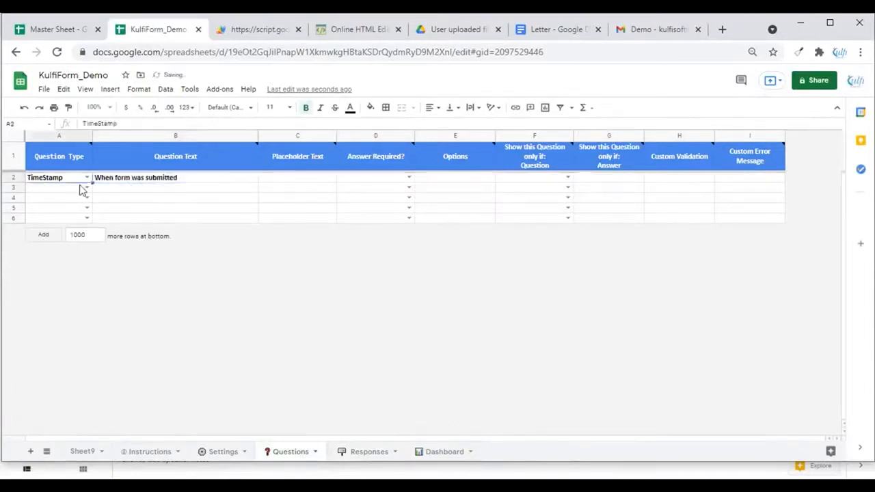
{"action": "left_click", "coordinate": [174, 179]}
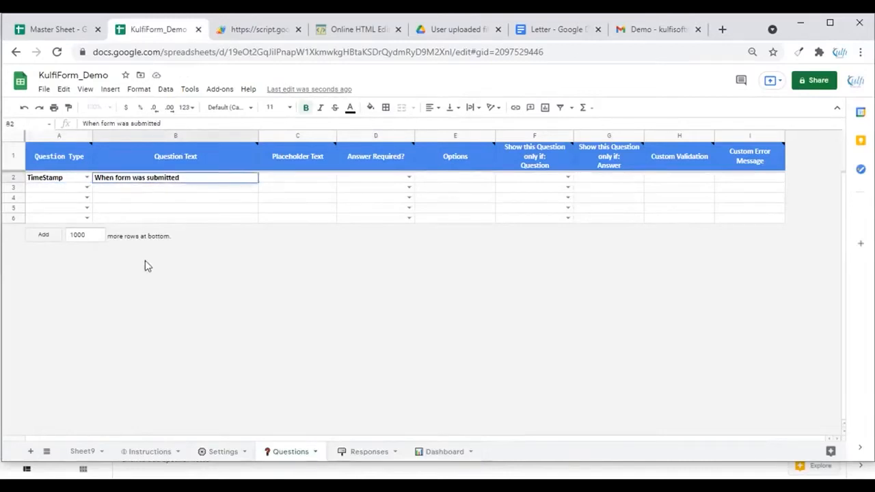
{"action": "key", "text": "Return"}
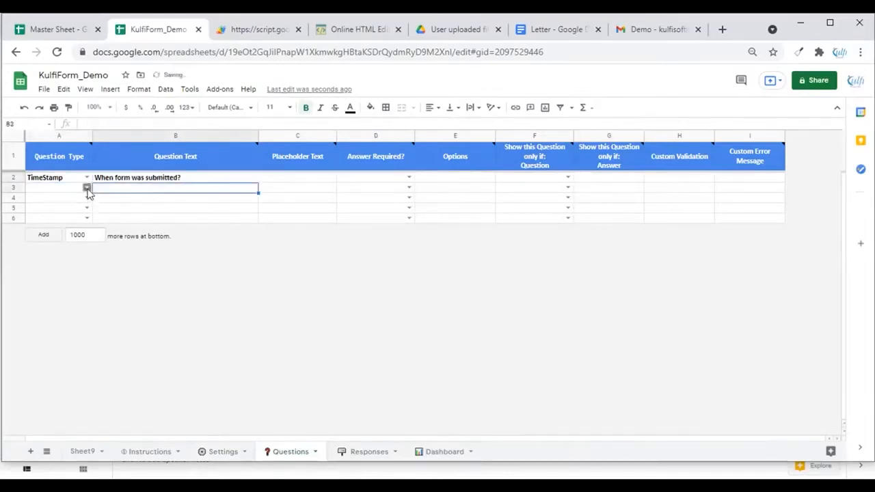
Add a Dropdown question in row 3 with the text 'Please select a country'
{"action": "left_click", "coordinate": [86, 189]}
{"action": "left_click", "coordinate": [56, 213]}
{"action": "left_click", "coordinate": [135, 195]}
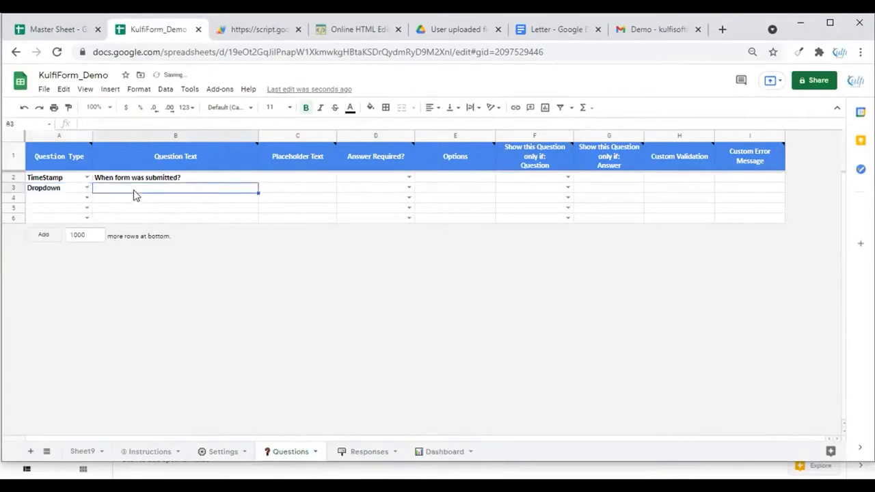
{"action": "type", "text": "Please select a country"}
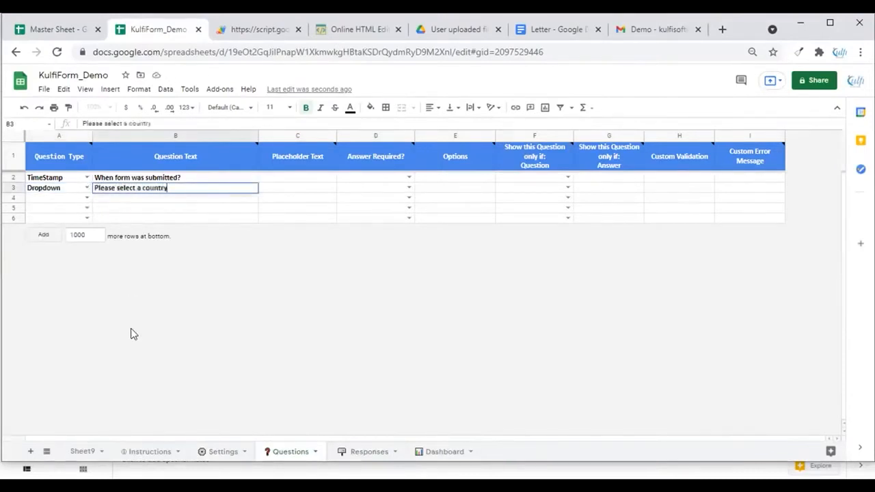
{"action": "key", "text": "Return"}
{"action": "key", "text": "Up"}
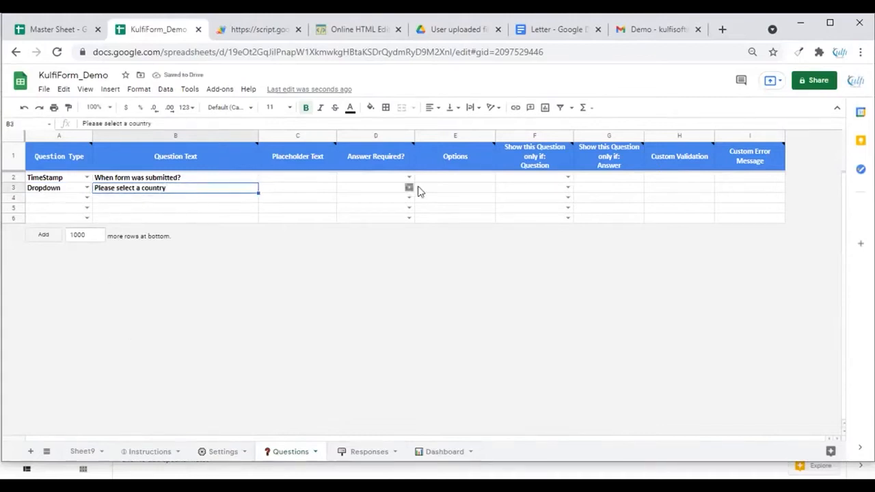
Review the list of countries on Sheet9 before filling the dropdown's options
{"action": "left_click", "coordinate": [461, 194]}
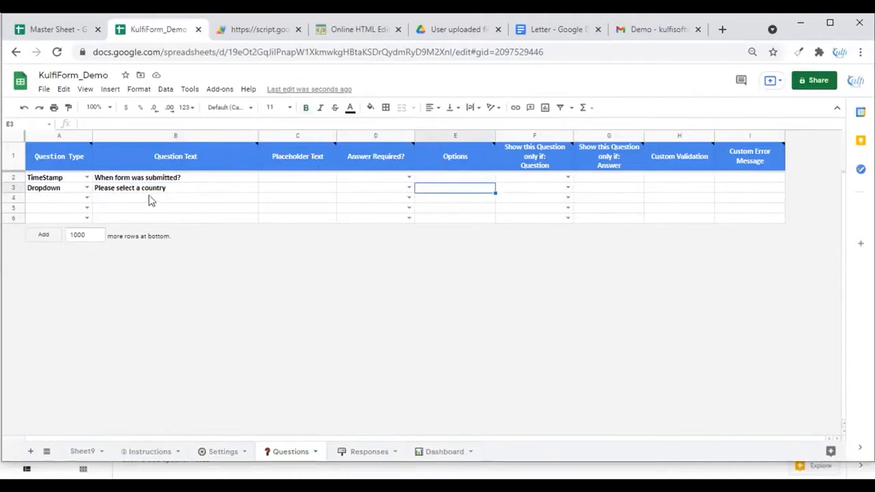
{"action": "double_click", "coordinate": [440, 190]}
{"action": "left_click", "coordinate": [83, 452]}
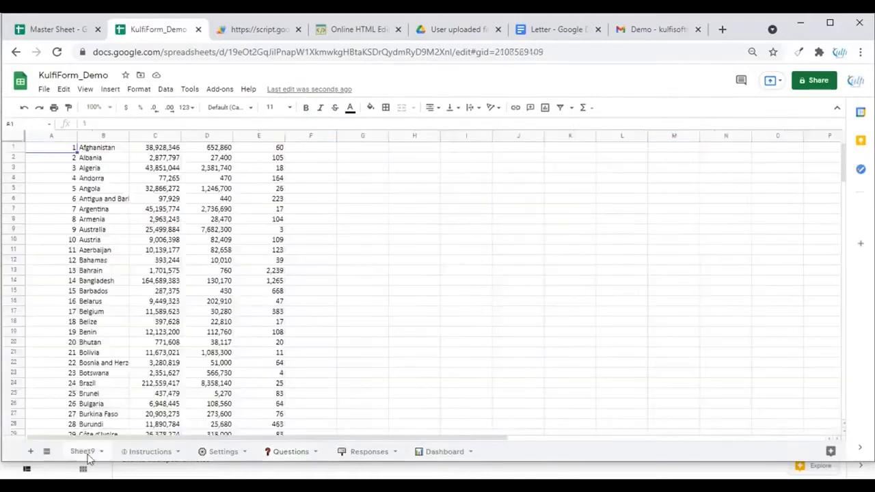
{"action": "scroll", "coordinate": [89, 225], "scroll_direction": "down", "scroll_amount": 10}
{"action": "scroll", "coordinate": [87, 236], "scroll_direction": "up", "scroll_amount": 10}
{"action": "scroll", "coordinate": [102, 267], "scroll_direction": "down", "scroll_amount": 20}
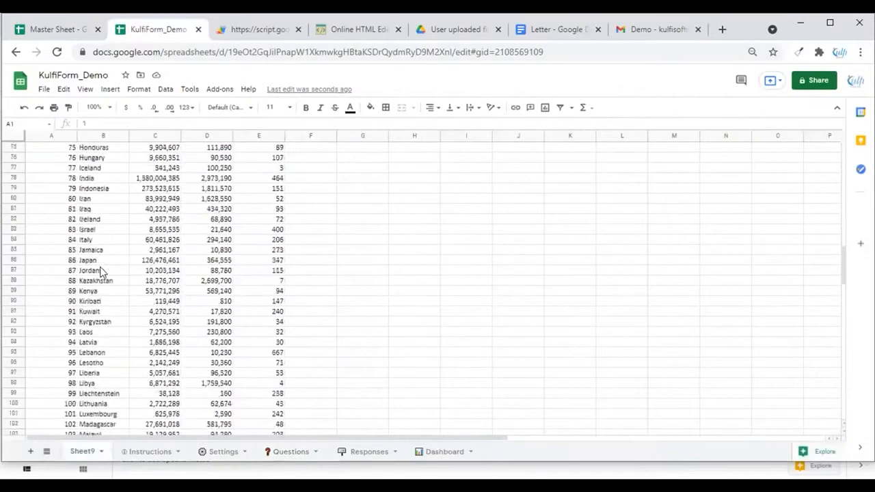
{"action": "scroll", "coordinate": [103, 277], "scroll_direction": "up", "scroll_amount": 20}
{"action": "scroll", "coordinate": [102, 276], "scroll_direction": "down", "scroll_amount": 1}
{"action": "left_click", "coordinate": [291, 451]}
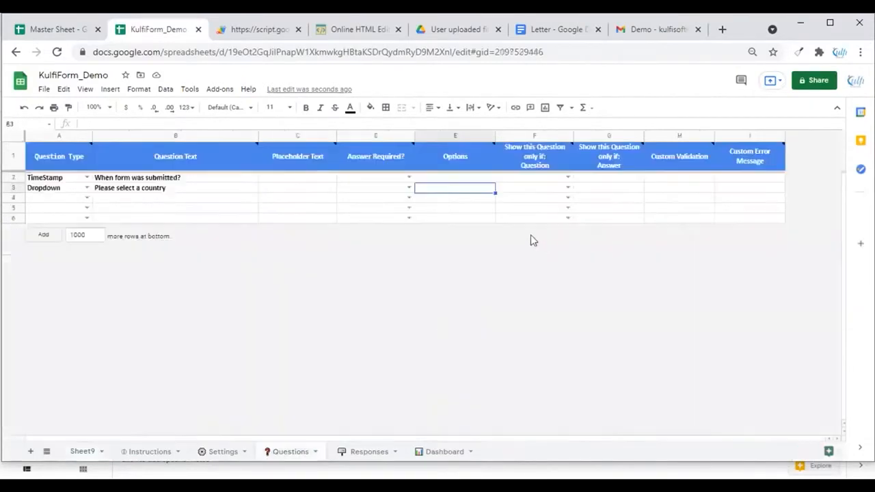
Fill the dropdown's Options cell with a JOIN formula combining Sheet9 column B with commas
{"action": "double_click", "coordinate": [475, 187]}
{"action": "type", "text": "=J"}
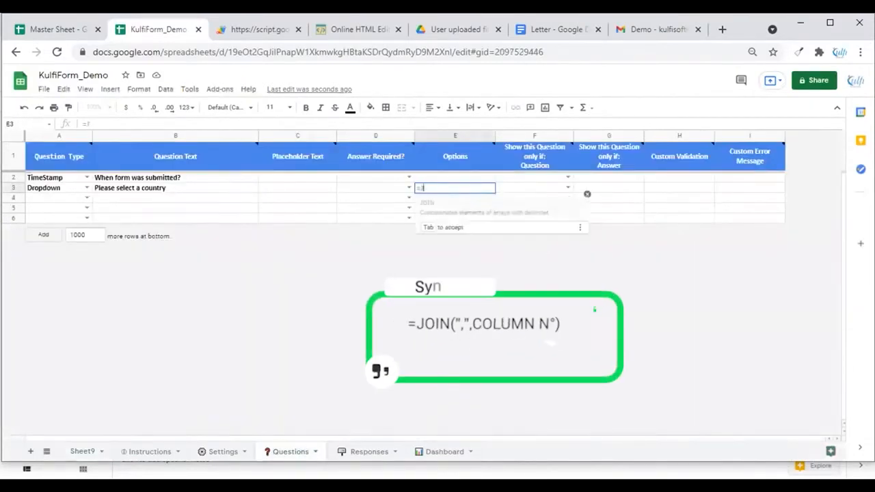
{"action": "type", "text": "oin(\",\""}
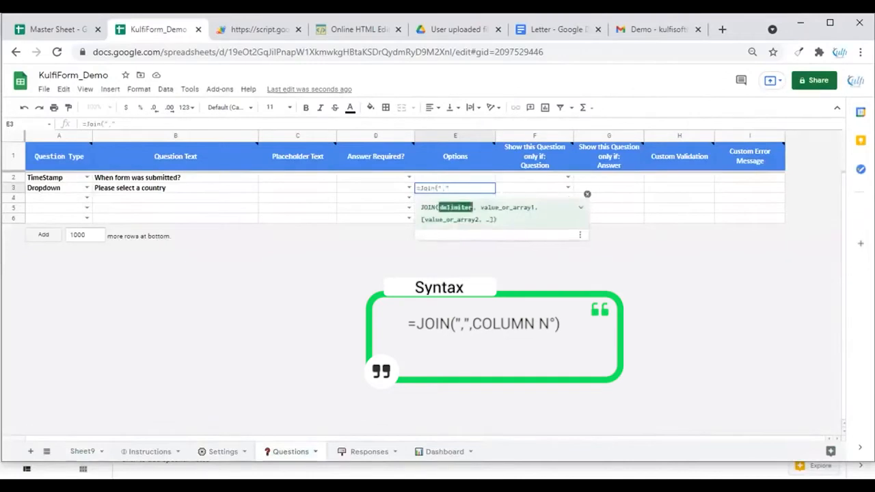
{"action": "type", "text": ","}
{"action": "left_click", "coordinate": [87, 452]}
{"action": "left_click", "coordinate": [108, 136]}
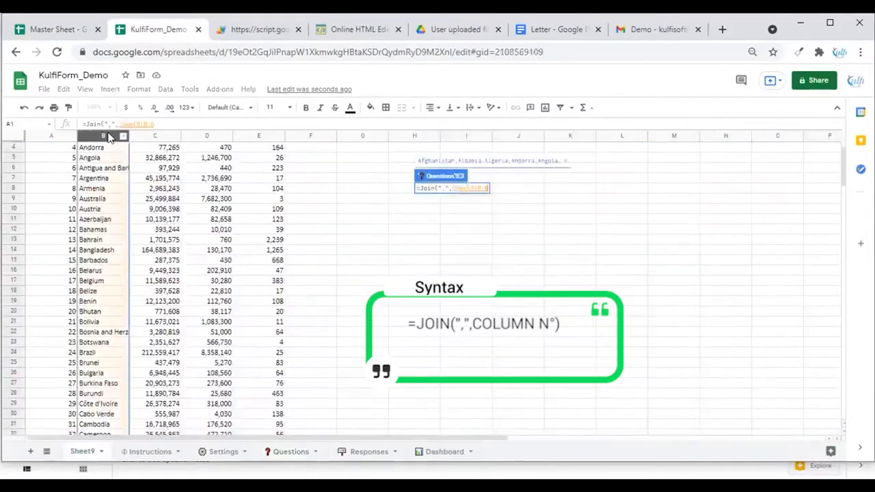
{"action": "key", "text": "Return"}
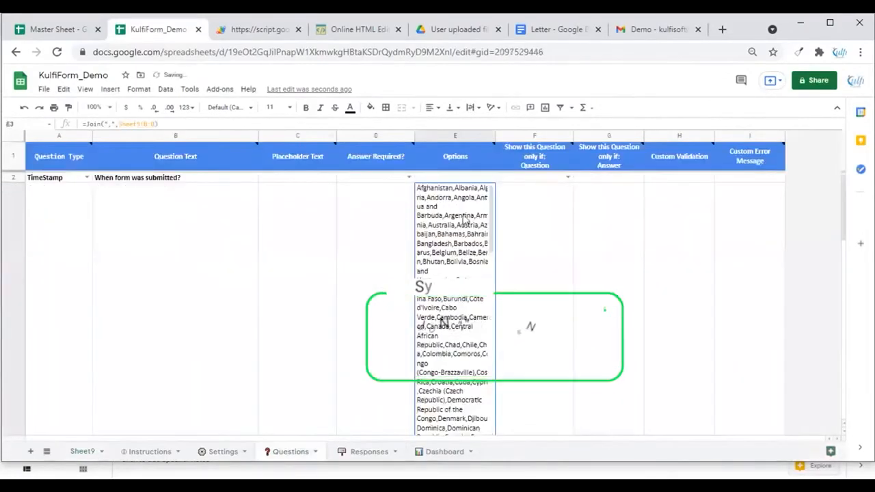
Resize row 3 so the joined country list no longer stretches its height
{"action": "left_click", "coordinate": [14, 247]}
{"action": "right_click", "coordinate": [28, 254]}
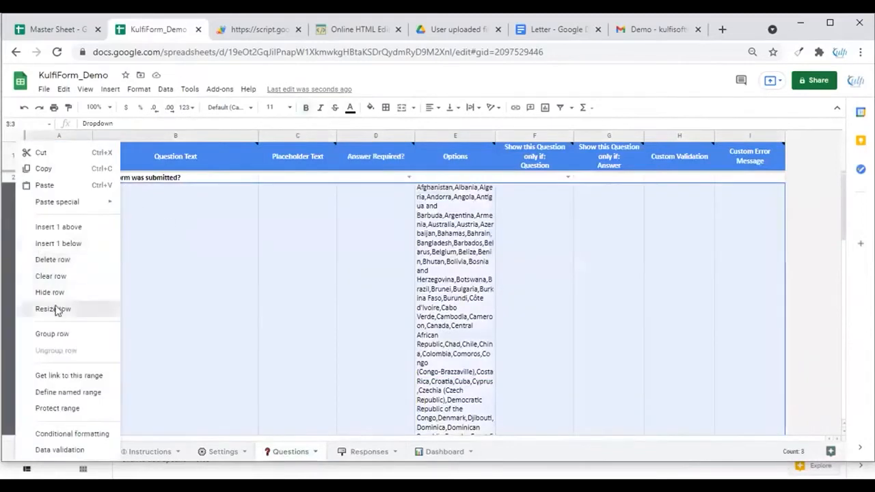
{"action": "left_click", "coordinate": [59, 307]}
{"action": "left_click", "coordinate": [404, 239]}
{"action": "left_click", "coordinate": [426, 312]}
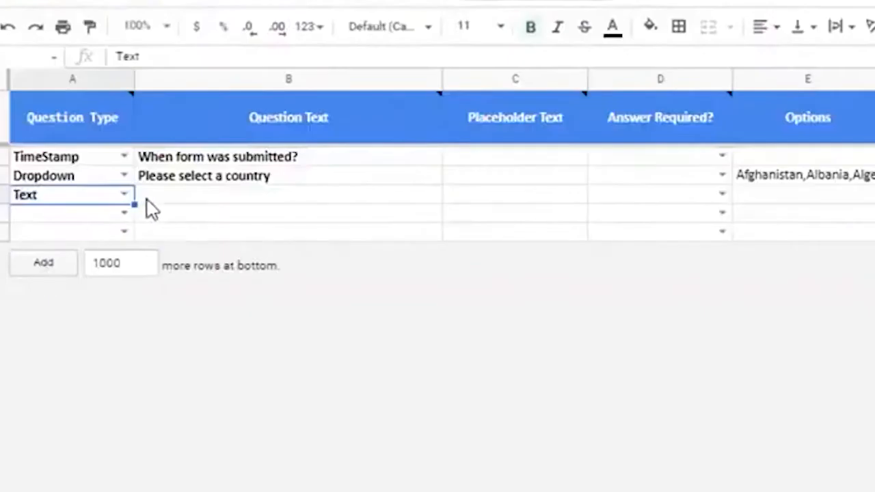
Add a Text question in row 4 with the text 'Please enter a phone number'
{"action": "left_click", "coordinate": [123, 200]}
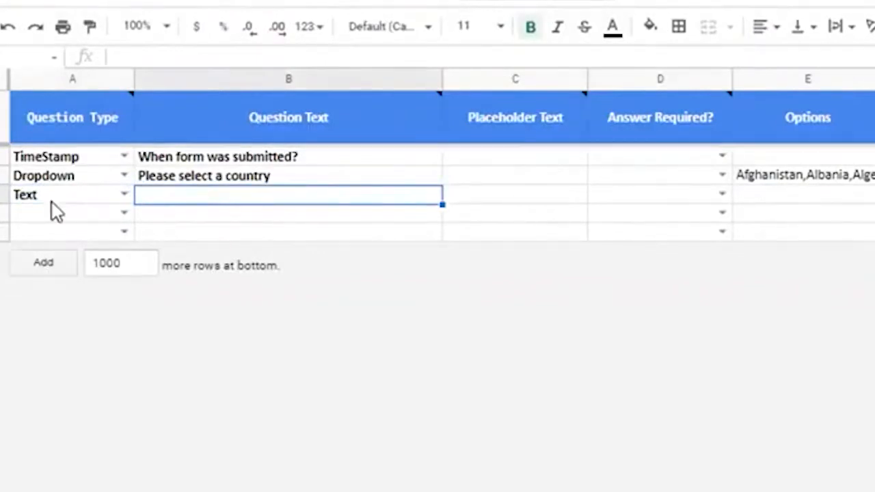
{"action": "type", "text": "Ple"}
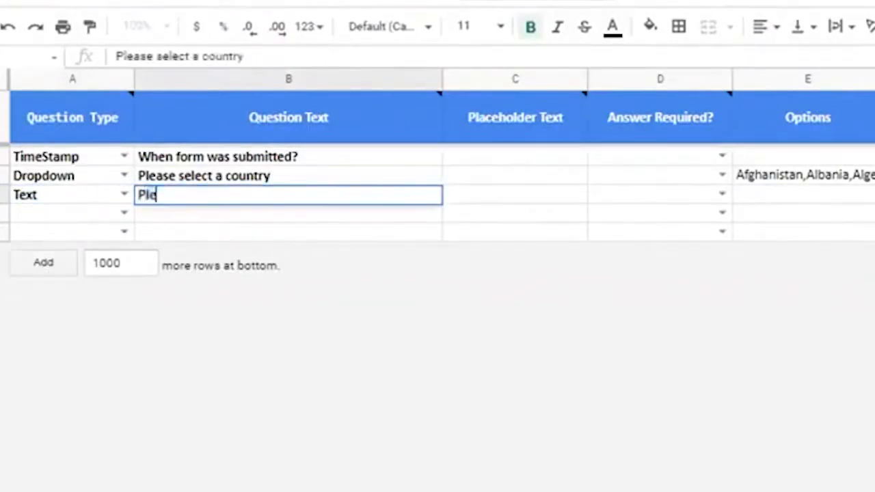
{"action": "type", "text": "ase enter a phone number"}
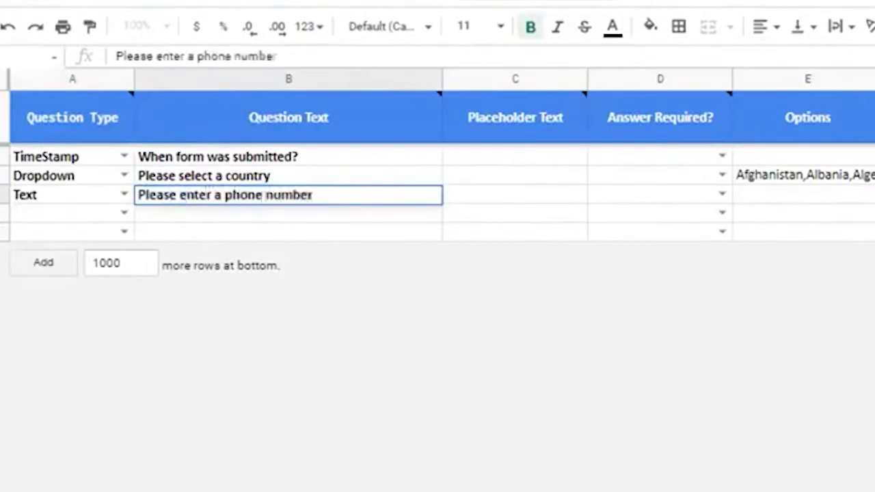
{"action": "key", "text": "Tab"}
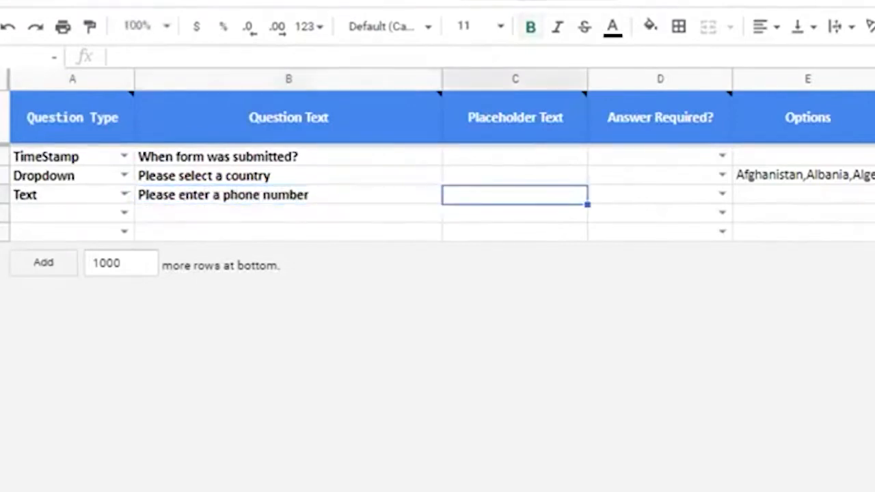
Set the phone question's placeholder text to 999-999-999
{"action": "type", "text": "999-999-999"}
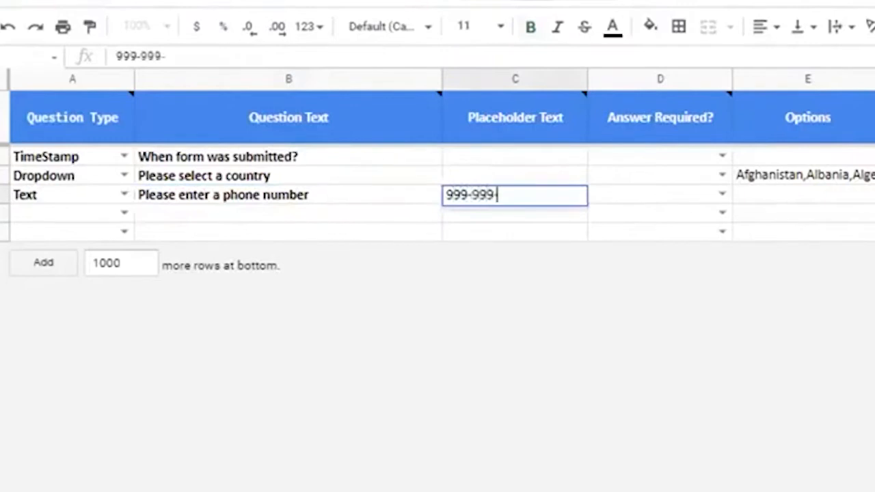
{"action": "key", "text": "Return"}
{"action": "key", "text": "Up"}
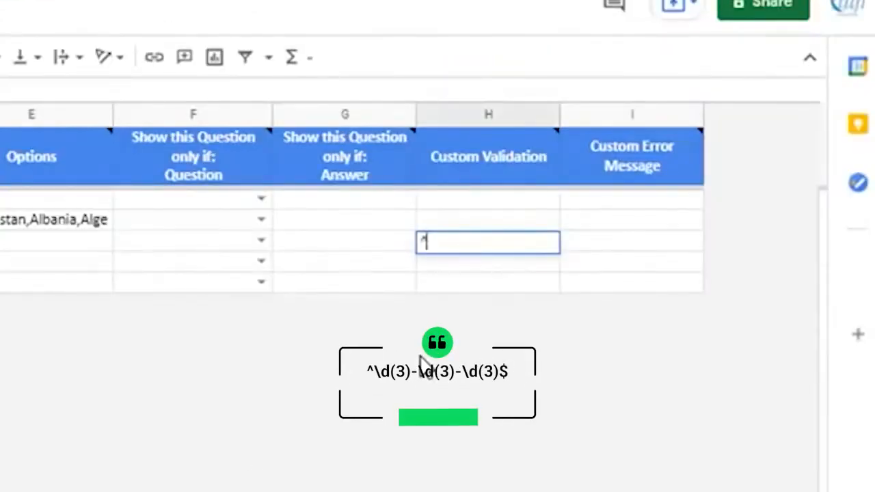
Enter the custom validation pattern ^\d{3}-\d{3}-\d{3}$ for the phone question
{"action": "type", "text": "\\d(3)-\\d(3)-\\d(3)$"}
{"action": "key", "text": "Return"}
{"action": "key", "text": "Up"}
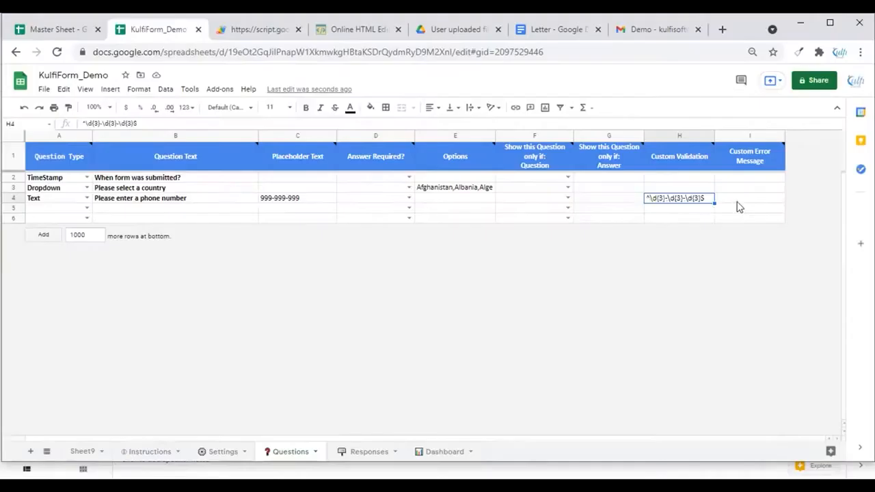
Set the phone question's custom error message to 'Please enter the phone number in requested format'
{"action": "double_click", "coordinate": [607, 243]}
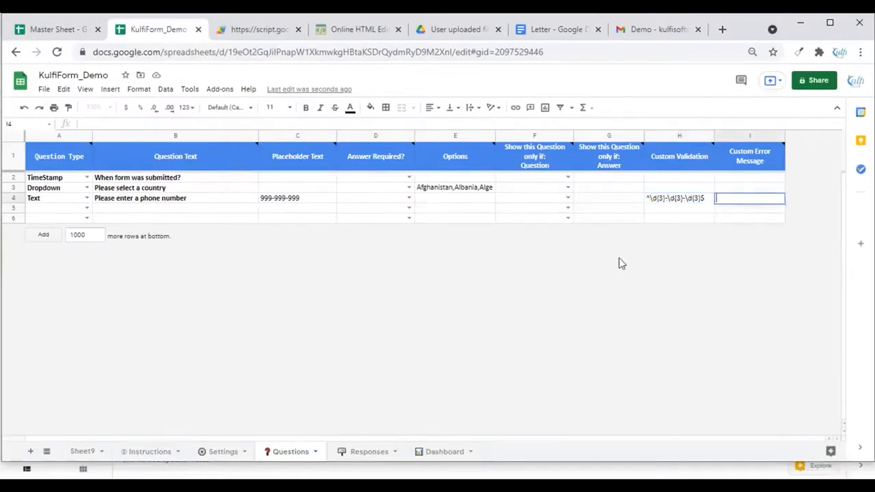
{"action": "type", "text": "Please enter the phone number in re"}
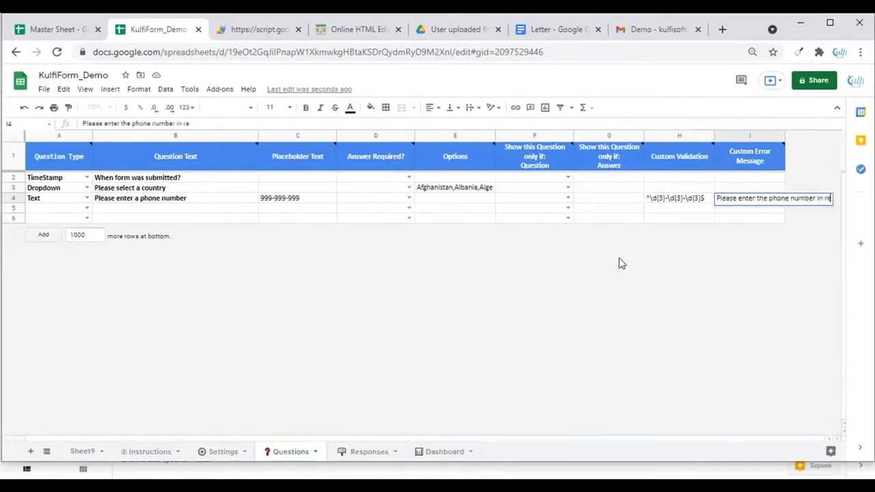
{"action": "type", "text": "quested format"}
{"action": "key", "text": "Return"}
{"action": "key", "text": "Up"}
Format the custom error message cell with a yellow fill, red text and font size 14
{"action": "left_click", "coordinate": [370, 108]}
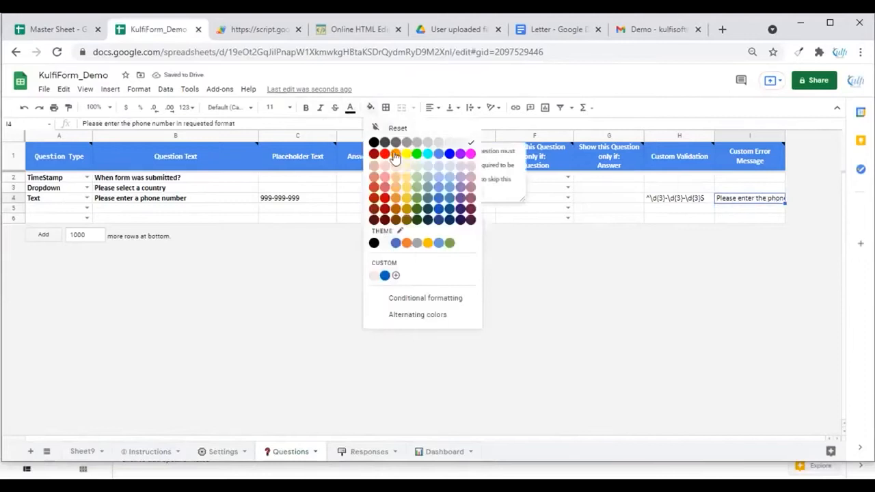
{"action": "left_click", "coordinate": [406, 156]}
{"action": "left_click", "coordinate": [350, 110]}
{"action": "left_click", "coordinate": [364, 155]}
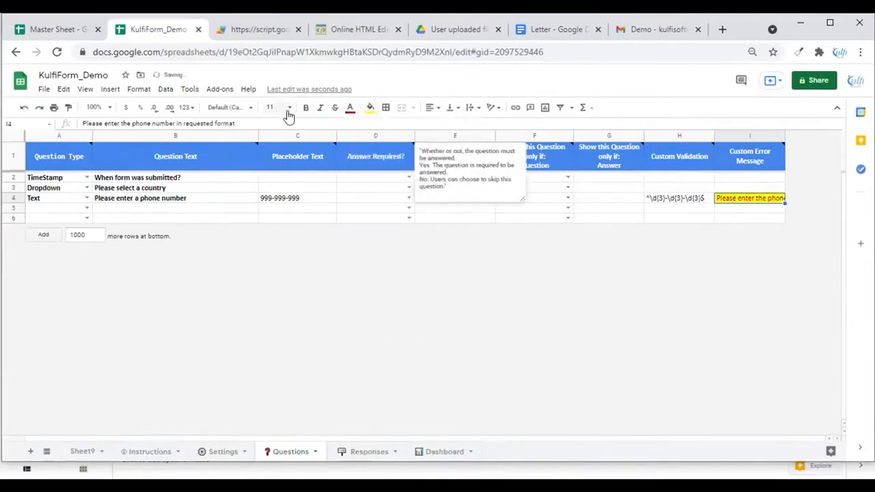
{"action": "left_click", "coordinate": [289, 109]}
{"action": "left_click", "coordinate": [271, 248]}
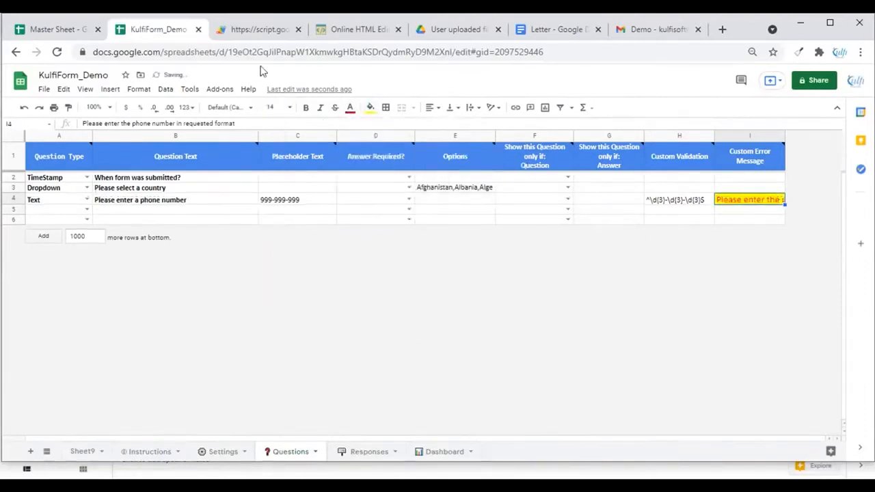
Reload the web form and test the phone validation by submitting 123, then 123-123-123
{"action": "left_click", "coordinate": [258, 29]}
{"action": "left_click", "coordinate": [57, 52]}
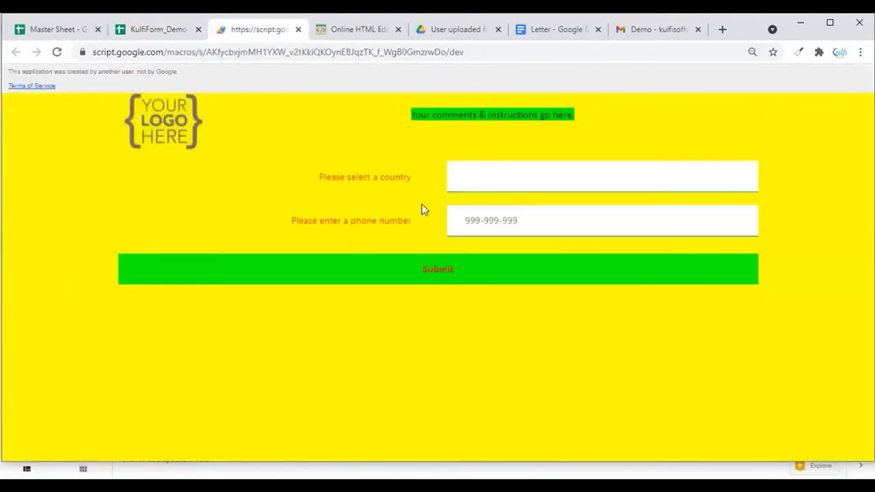
{"action": "type", "text": "123"}
{"action": "left_click", "coordinate": [399, 277]}
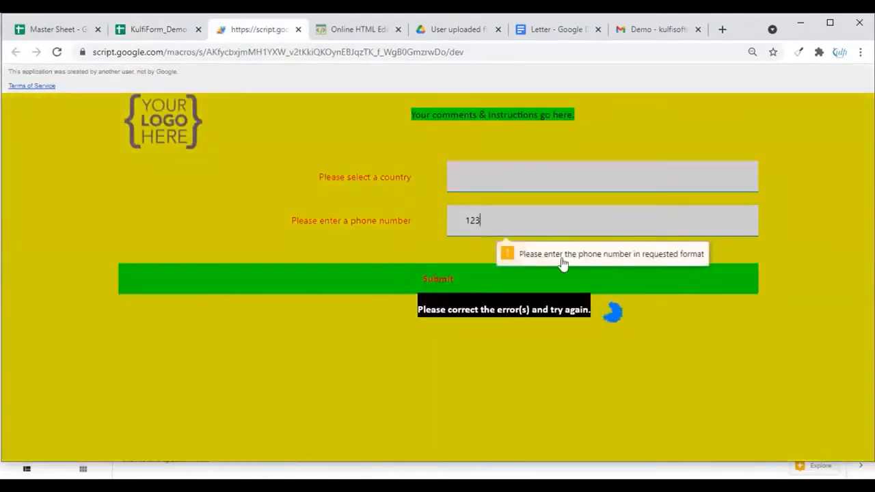
{"action": "type", "text": "-123-123"}
{"action": "left_click", "coordinate": [430, 280]}
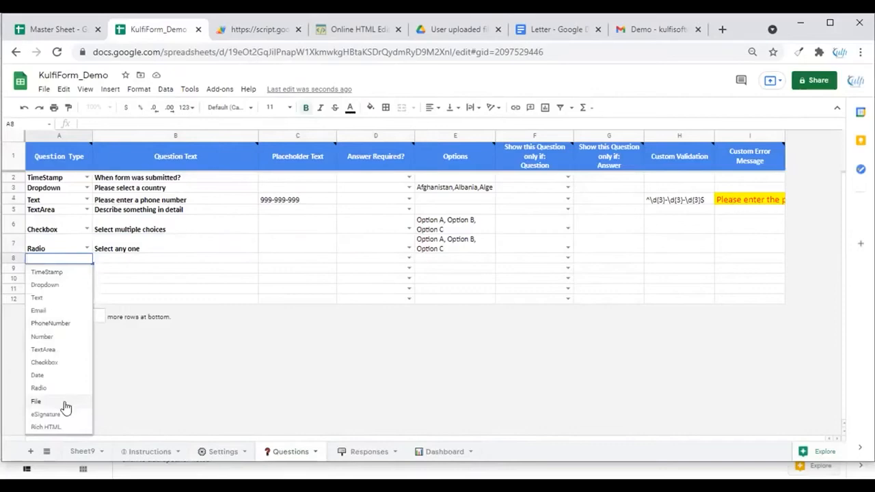
Enter 'Please upload your file here' as the question text of the File question in row 8
{"action": "left_click", "coordinate": [65, 407]}
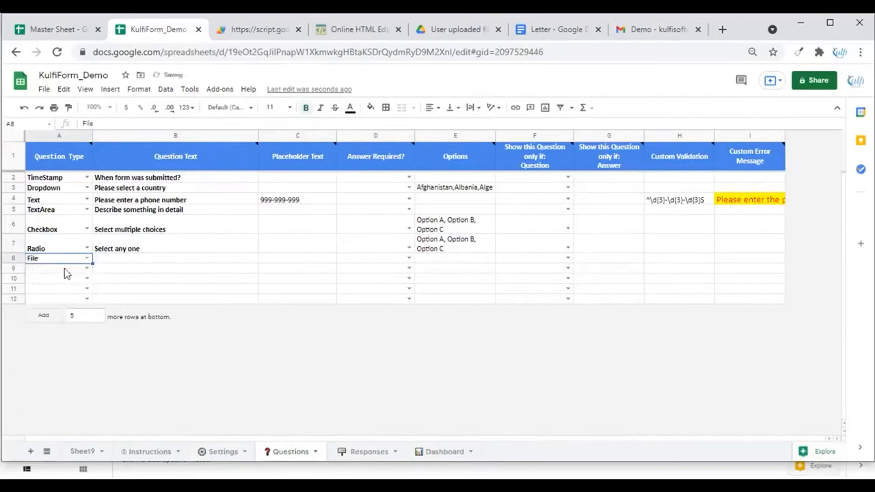
{"action": "key", "text": "Tab"}
{"action": "type", "text": "Please u"}
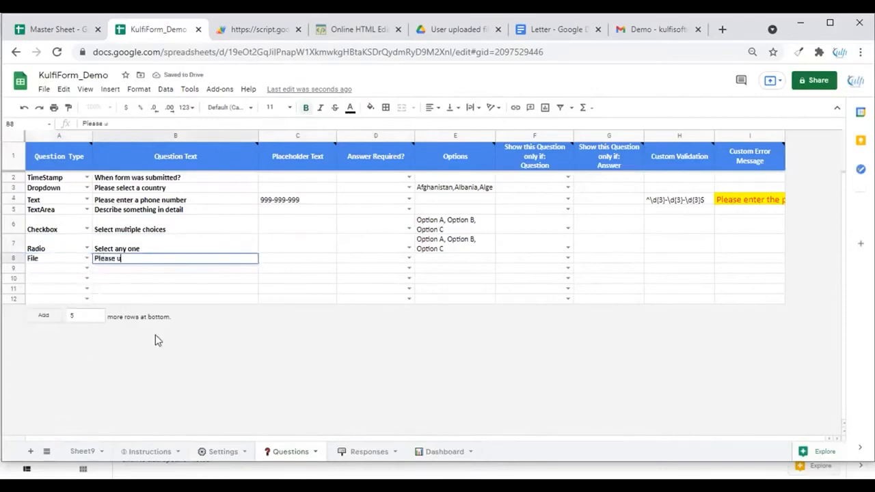
{"action": "type", "text": "pload your file here"}
{"action": "key", "text": "Return"}
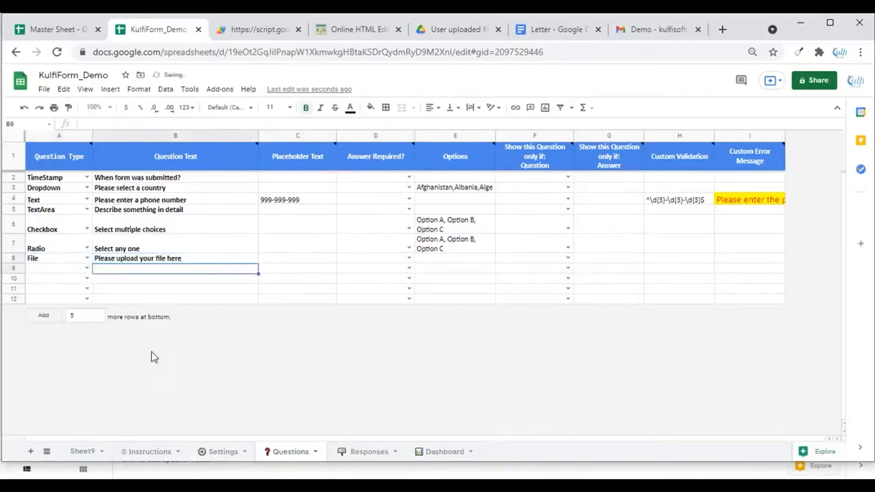
Try entering accepted file types audio/*, video/*, .pdf in the File question's options, then clear the cell
{"action": "double_click", "coordinate": [434, 258]}
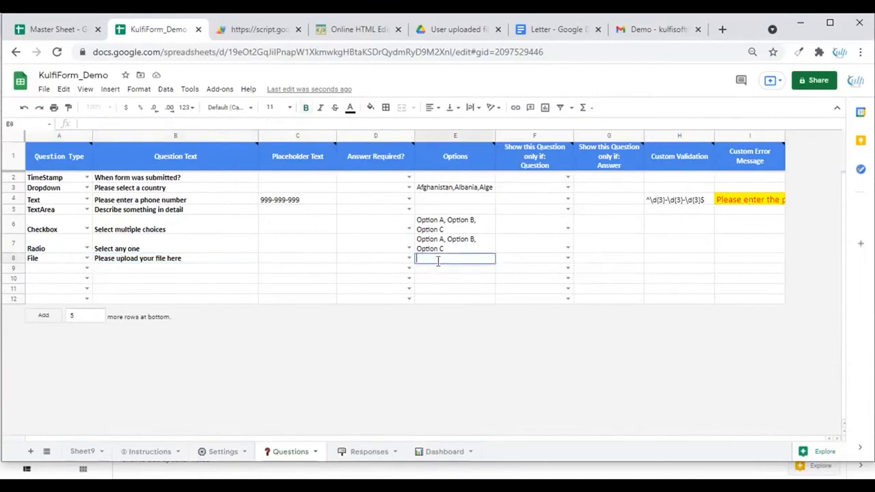
{"action": "type", "text": "audiop"}
{"action": "key", "text": "BackSpace"}
{"action": "key", "text": "Return"}
{"action": "key", "text": "Up"}
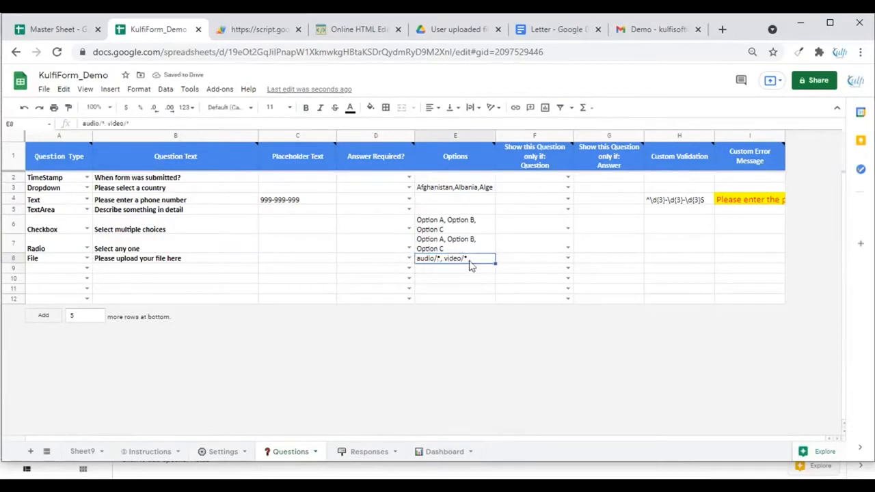
{"action": "double_click", "coordinate": [469, 262]}
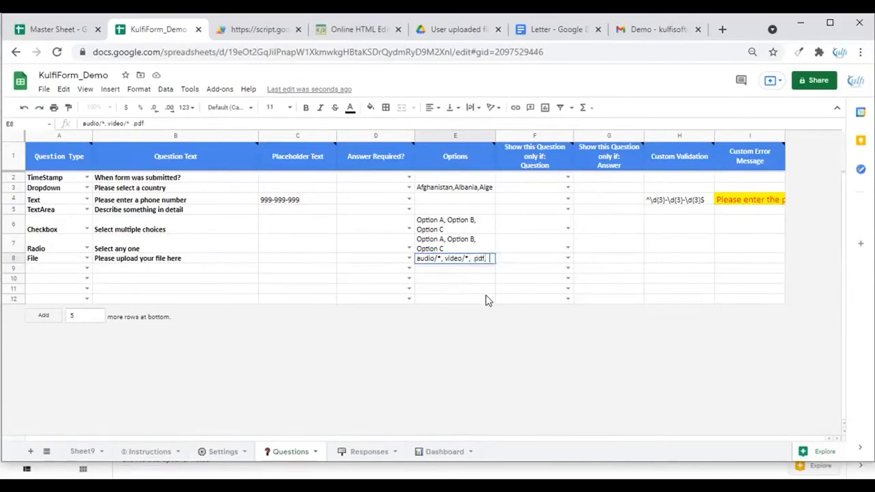
{"action": "key", "text": "Return"}
{"action": "key", "text": "Up"}
{"action": "key", "text": "Delete"}
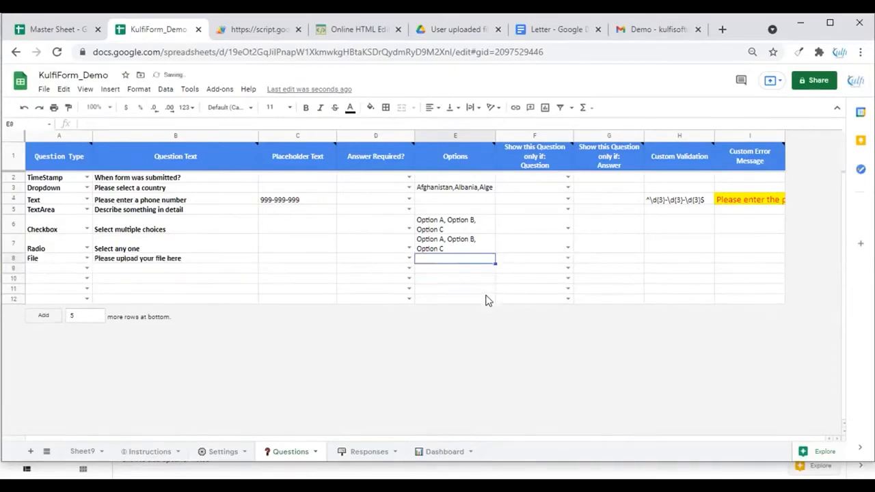
Set row 9's question type to eSignature
{"action": "left_click", "coordinate": [86, 268]}
{"action": "left_click", "coordinate": [60, 424]}
Try out the form's text area, checkboxes, radio buttons and signature pad in the web form
{"action": "key", "text": "ctrl+Tab"}
{"action": "scroll", "coordinate": [520, 182], "scroll_direction": "up", "scroll_amount": 1}
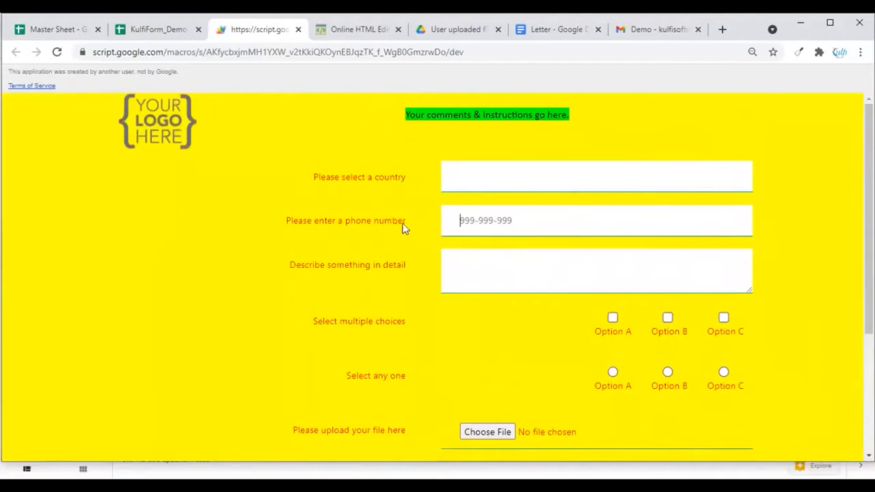
{"action": "scroll", "coordinate": [543, 226], "scroll_direction": "down", "scroll_amount": 1}
{"action": "left_click_drag", "start_coordinate": [749, 226], "coordinate": [764, 247]}
{"action": "left_click", "coordinate": [667, 270]}
{"action": "left_click", "coordinate": [723, 269]}
{"action": "left_click", "coordinate": [667, 269]}
{"action": "left_click", "coordinate": [612, 269]}
{"action": "left_click", "coordinate": [612, 269]}
{"action": "left_click", "coordinate": [613, 271]}
{"action": "left_click", "coordinate": [667, 324]}
{"action": "left_click", "coordinate": [723, 324]}
{"action": "left_click", "coordinate": [667, 324]}
{"action": "left_click", "coordinate": [612, 324]}
{"action": "scroll", "coordinate": [601, 322], "scroll_direction": "down", "scroll_amount": 2}
{"action": "left_click_drag", "start_coordinate": [643, 308], "coordinate": [683, 340]}
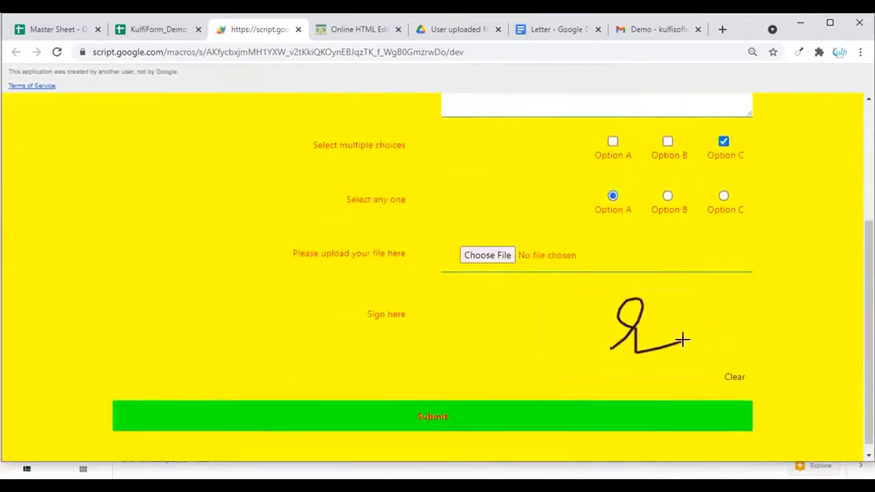
{"action": "scroll", "coordinate": [517, 288], "scroll_direction": "up", "scroll_amount": 3}
{"action": "scroll", "coordinate": [511, 283], "scroll_direction": "down", "scroll_amount": 2}
{"action": "scroll", "coordinate": [507, 279], "scroll_direction": "up", "scroll_amount": 1}
Make the File question show only when 'Select multiple choices' is answered with Option A
{"action": "key", "text": "ctrl+shift+Tab"}
{"action": "left_click", "coordinate": [567, 259]}
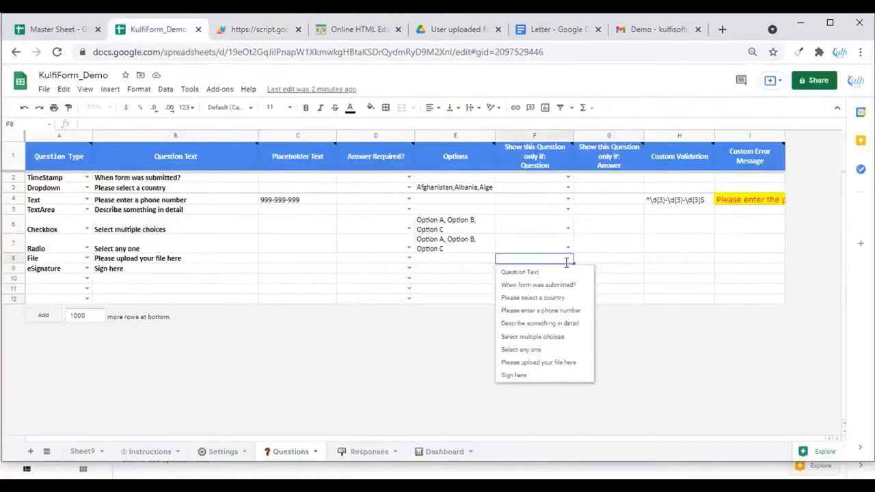
{"action": "left_click", "coordinate": [544, 336]}
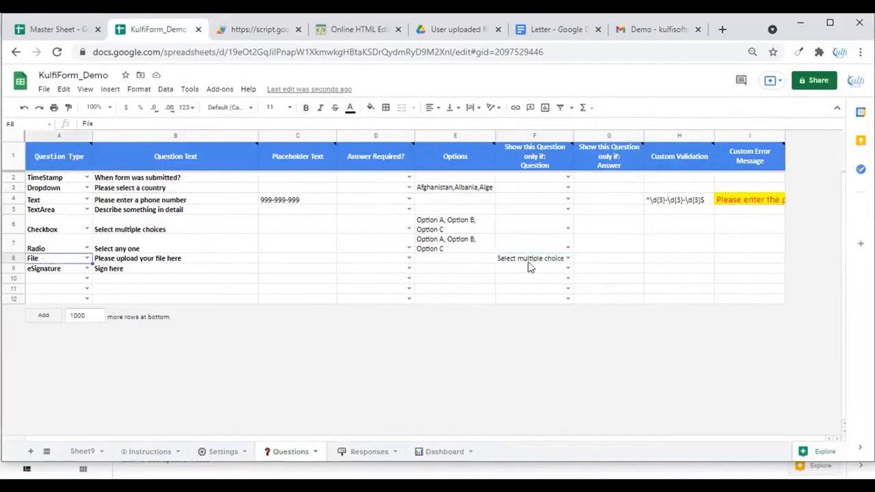
{"action": "left_click", "coordinate": [610, 262]}
{"action": "type", "text": "Option A"}
{"action": "key", "text": "Return"}
Test the conditional file question in the web form by checking Option A of the multiple choices
{"action": "key", "text": "ctrl+Tab"}
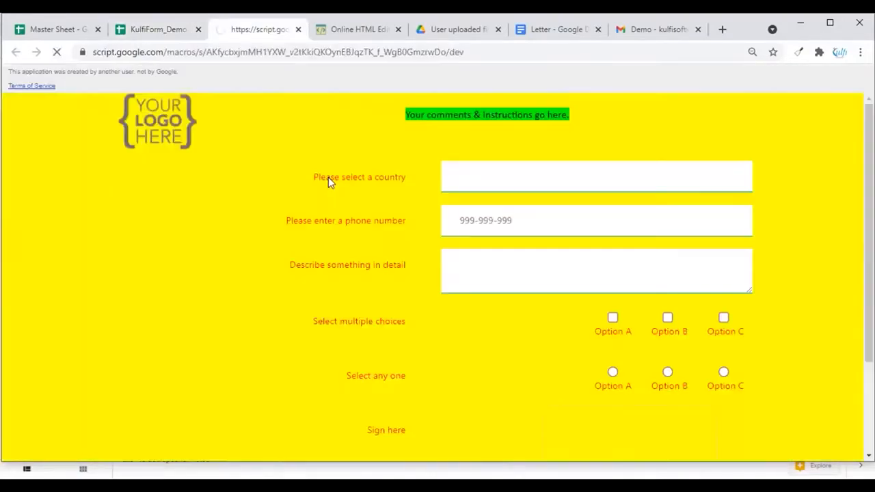
{"action": "scroll", "coordinate": [329, 178], "scroll_direction": "down", "scroll_amount": 3}
{"action": "scroll", "coordinate": [328, 179], "scroll_direction": "up", "scroll_amount": 3}
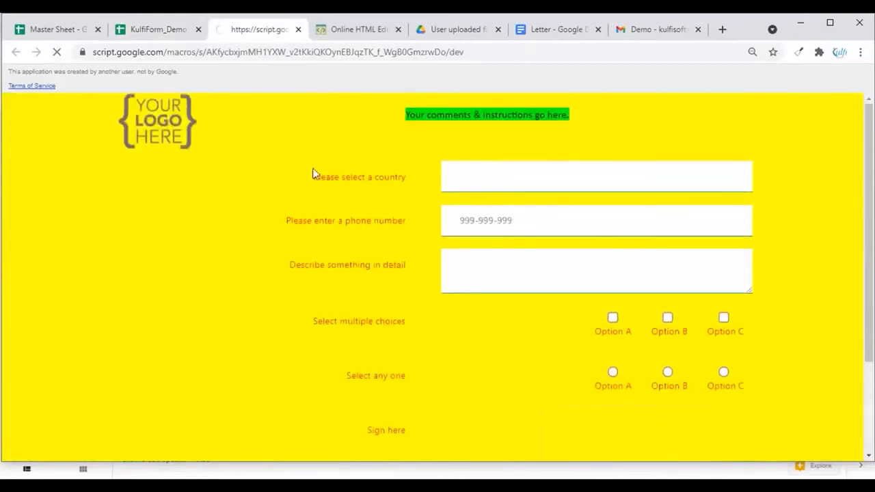
{"action": "scroll", "coordinate": [324, 184], "scroll_direction": "down", "scroll_amount": 2}
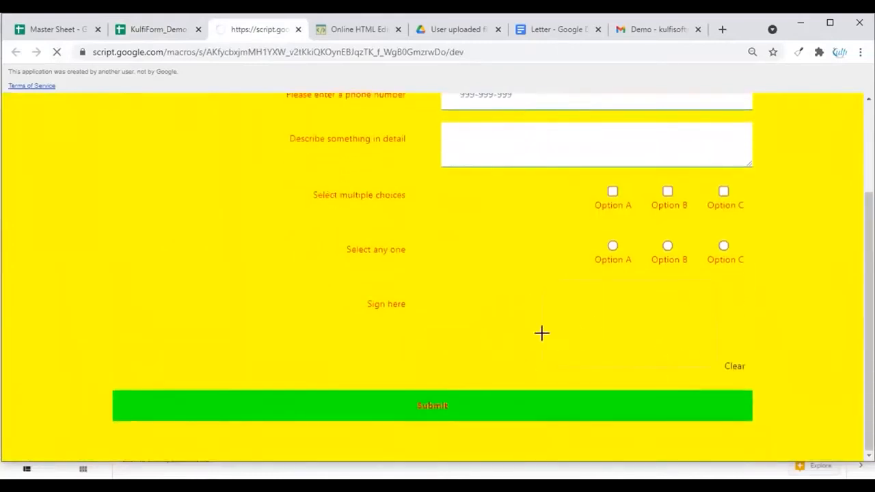
{"action": "left_click", "coordinate": [612, 192]}
Make the signature question show only when 'Please select a country' is answered with Afghanistan
{"action": "key", "text": "ctrl+shift+Tab"}
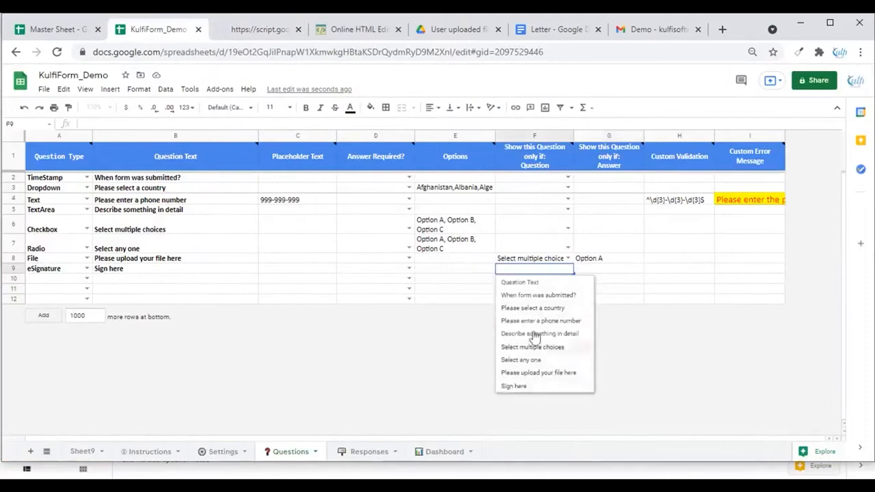
{"action": "left_click", "coordinate": [532, 308]}
{"action": "left_click", "coordinate": [596, 270]}
{"action": "left_click", "coordinate": [460, 189]}
{"action": "left_click", "coordinate": [612, 270]}
{"action": "type", "text": "Afga"}
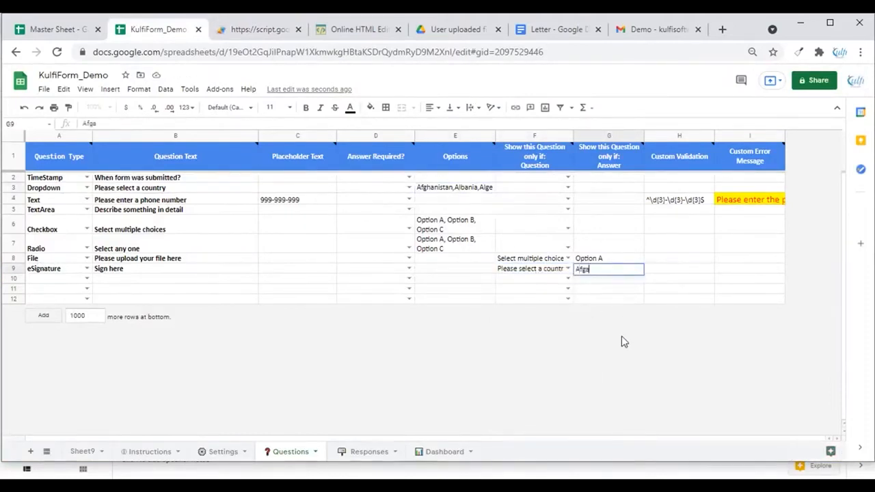
{"action": "key", "text": "BackSpace"}
{"action": "type", "text": "hanistan"}
{"action": "key", "text": "Return"}
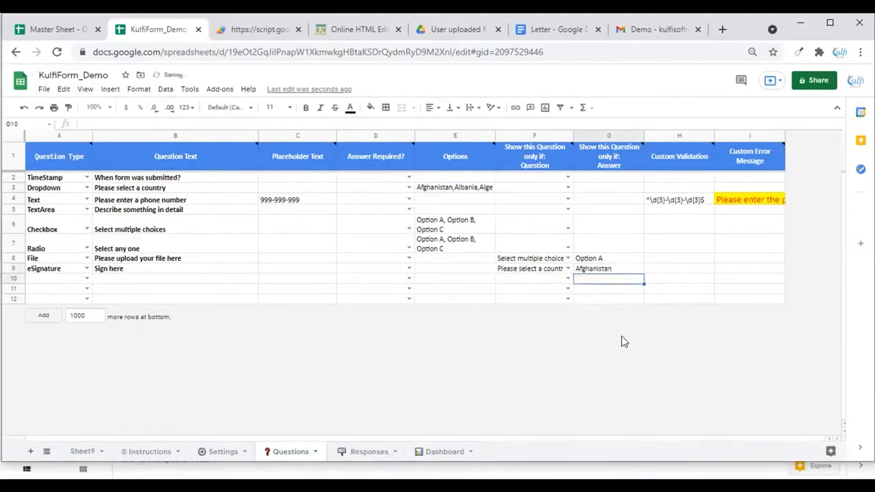
{"action": "key", "text": "Up"}
{"action": "key", "text": "Left"}
{"action": "key", "text": "Left"}
{"action": "key", "text": "Left"}
{"action": "key", "text": "Left"}
{"action": "key", "text": "Left"}
{"action": "key", "text": "Left"}
{"action": "key", "text": "Right"}
{"action": "key", "text": "Right"}
{"action": "key", "text": "Right"}
{"action": "key", "text": "Right"}
{"action": "key", "text": "Right"}
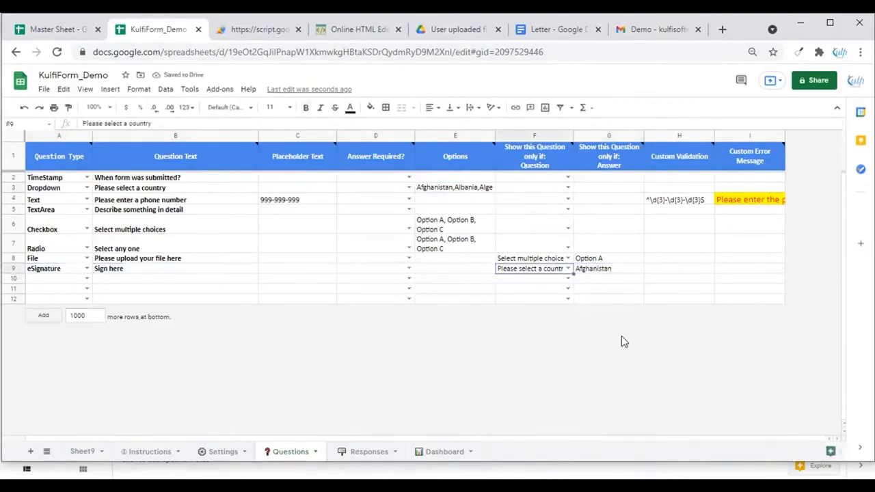
Test both conditional questions in the web form by toggling Option A and choosing Afghanistan as the country
{"action": "key", "text": "ctrl+Tab"}
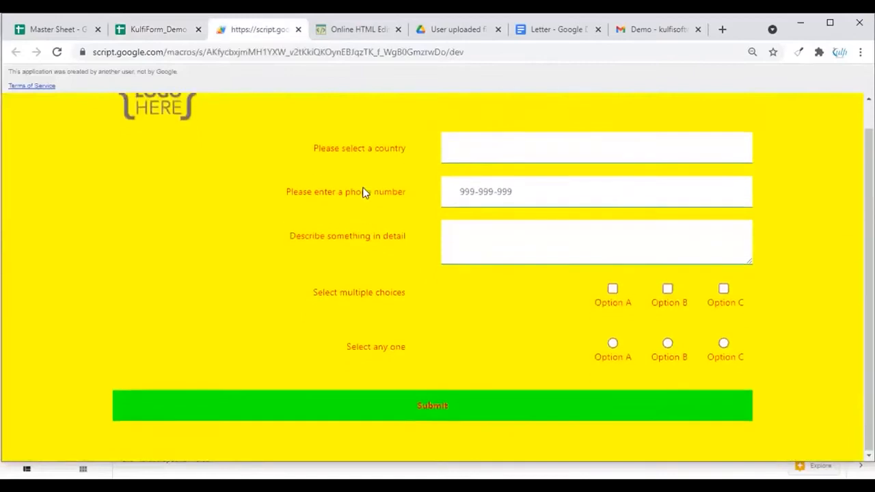
{"action": "left_click", "coordinate": [612, 288]}
{"action": "scroll", "coordinate": [397, 358], "scroll_direction": "down", "scroll_amount": 2}
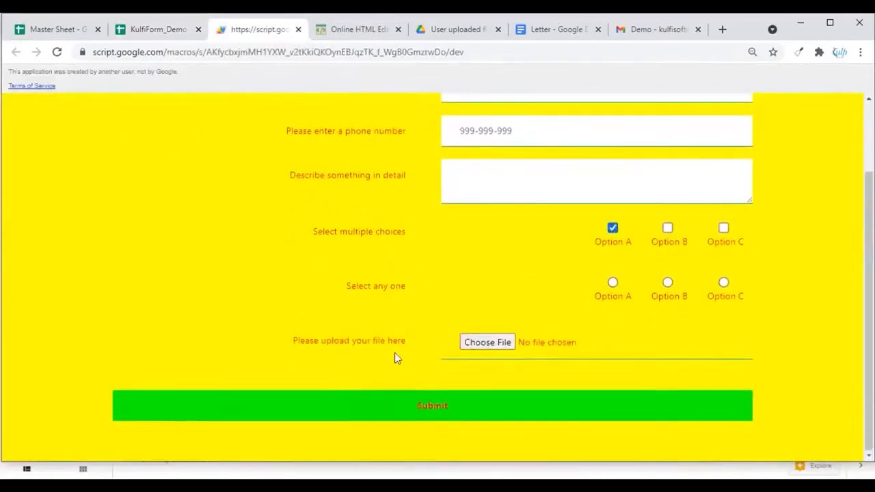
{"action": "scroll", "coordinate": [555, 341], "scroll_direction": "up", "scroll_amount": 2}
{"action": "left_click", "coordinate": [514, 178]}
{"action": "left_click", "coordinate": [494, 210]}
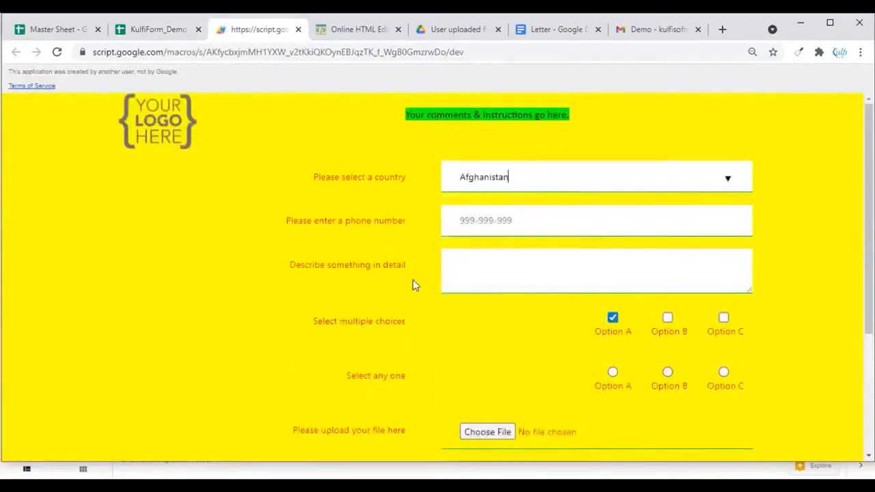
{"action": "scroll", "coordinate": [414, 285], "scroll_direction": "down", "scroll_amount": 3}
{"action": "left_click", "coordinate": [612, 130]}
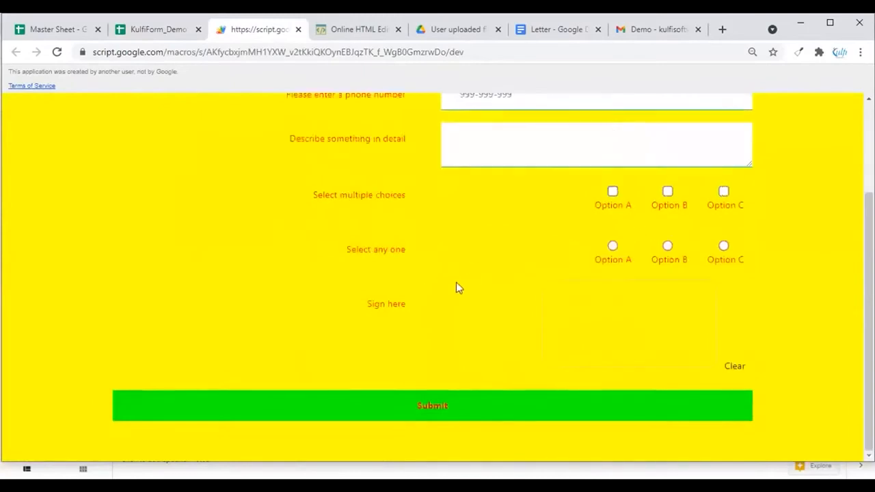
{"action": "scroll", "coordinate": [455, 280], "scroll_direction": "up", "scroll_amount": 3}
{"action": "left_click", "coordinate": [316, 181]}
{"action": "key", "text": "ctrl+a"}
{"action": "key", "text": "BackSpace"}
{"action": "scroll", "coordinate": [254, 310], "scroll_direction": "down", "scroll_amount": 2}
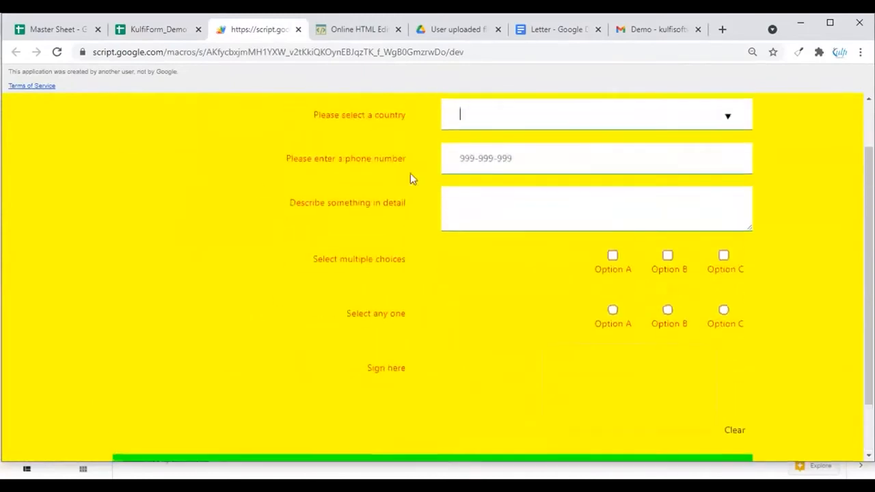
{"action": "left_click", "coordinate": [478, 152]}
Set row 10's question type to Rich HTML
{"action": "key", "text": "ctrl+shift+Tab"}
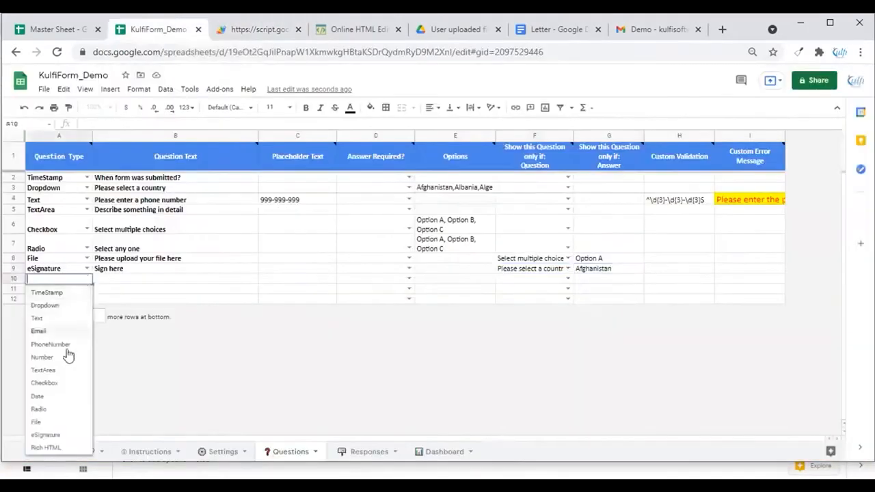
{"action": "left_click", "coordinate": [65, 448]}
{"action": "key", "text": "Tab"}
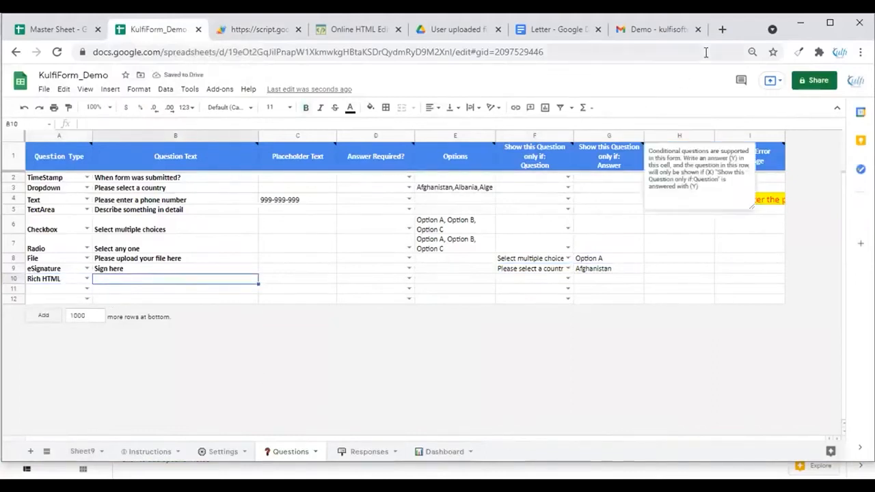
Open Google Maps in a new tab and search for Kulfi Software Services, Birgunj
{"action": "left_click", "coordinate": [723, 31]}
{"action": "type", "text": "map"}
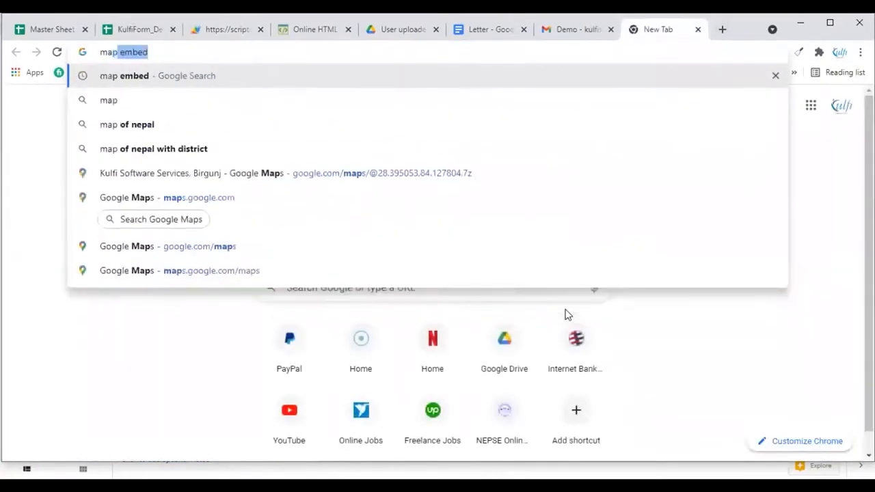
{"action": "key", "text": "Down"}
{"action": "key", "text": "Down"}
{"action": "key", "text": "Down"}
{"action": "key", "text": "Down"}
{"action": "key", "text": "Down"}
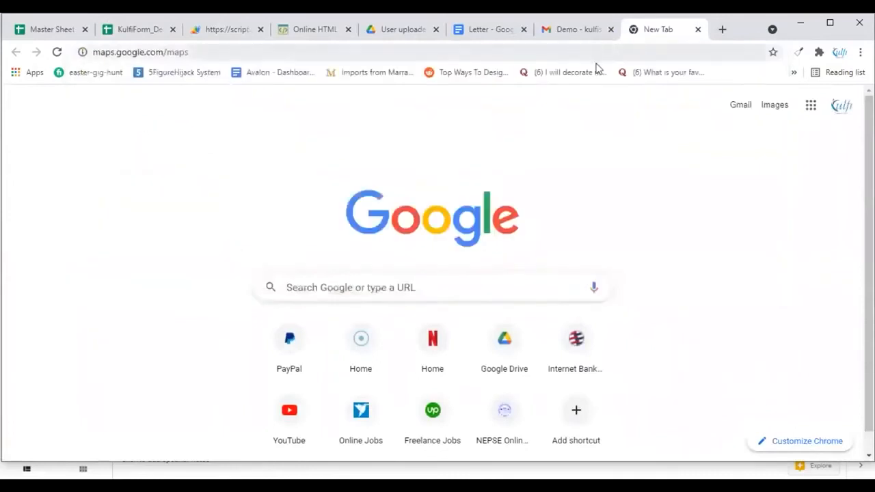
{"action": "key", "text": "Return"}
{"action": "type", "text": "kulfi"}
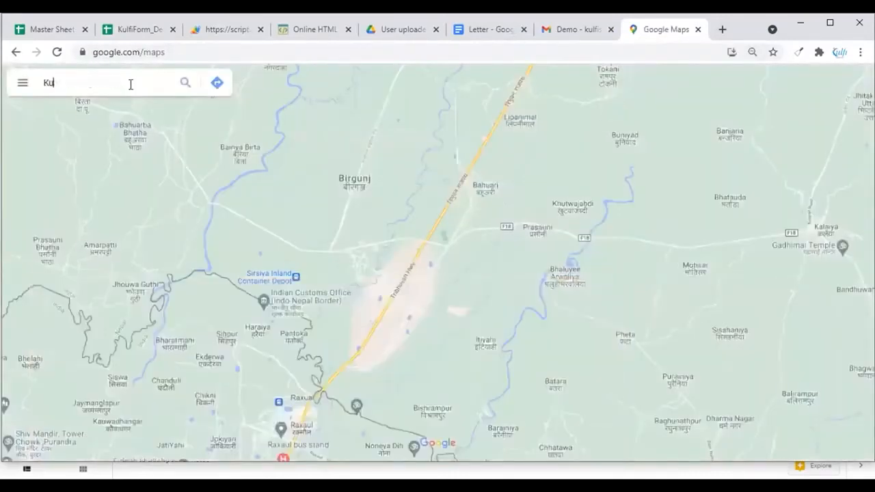
{"action": "left_click", "coordinate": [164, 108]}
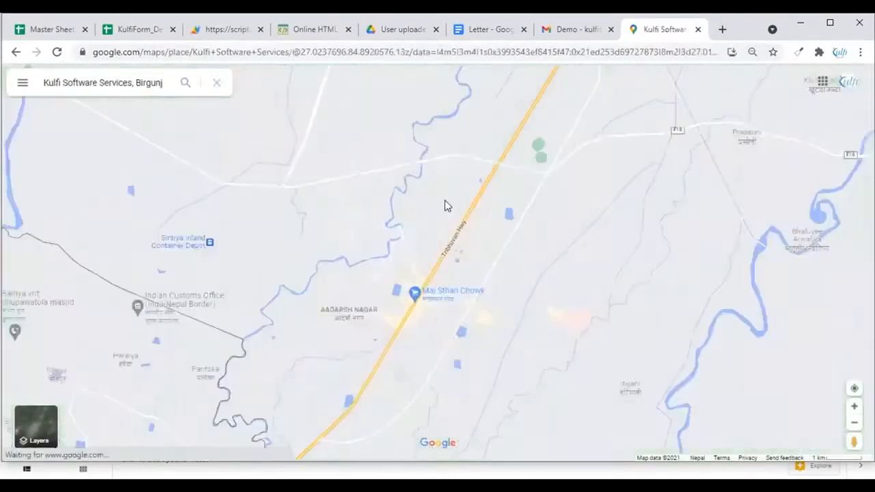
Copy the embed-map HTML for the Kulfi Software Services location from the map's share options
{"action": "right_click", "coordinate": [558, 254]}
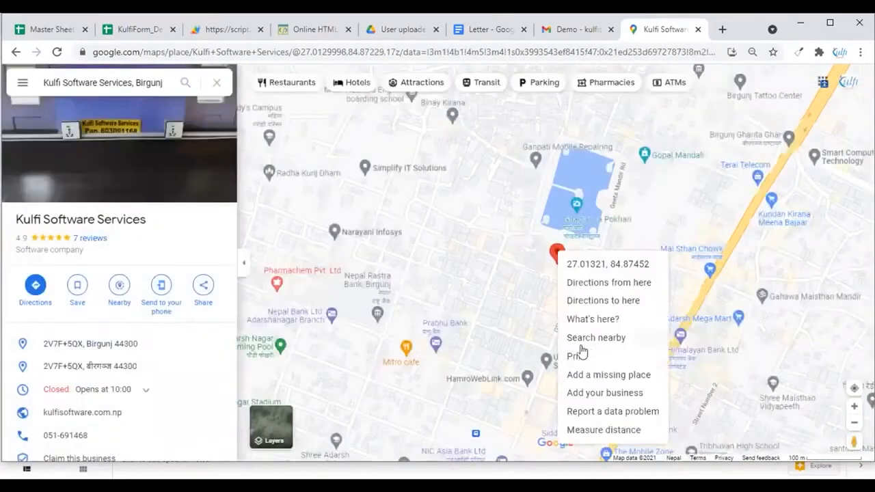
{"action": "left_click", "coordinate": [203, 285]}
{"action": "left_click", "coordinate": [414, 195]}
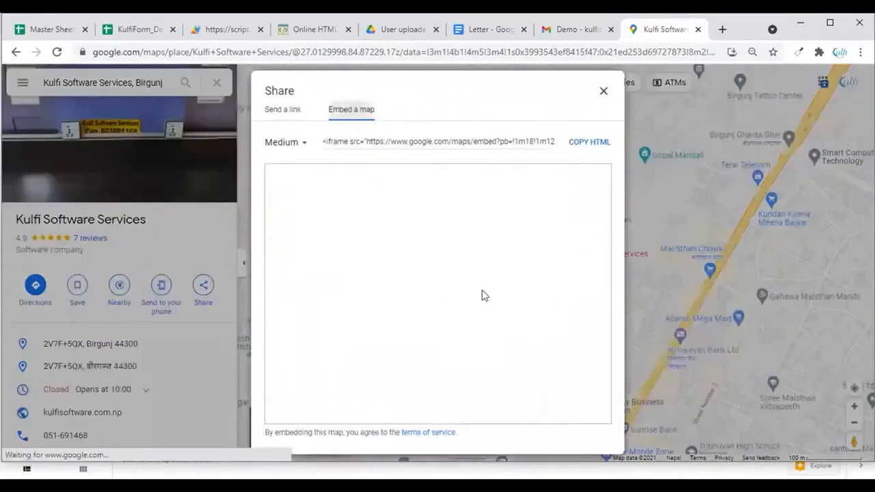
{"action": "left_click", "coordinate": [591, 146]}
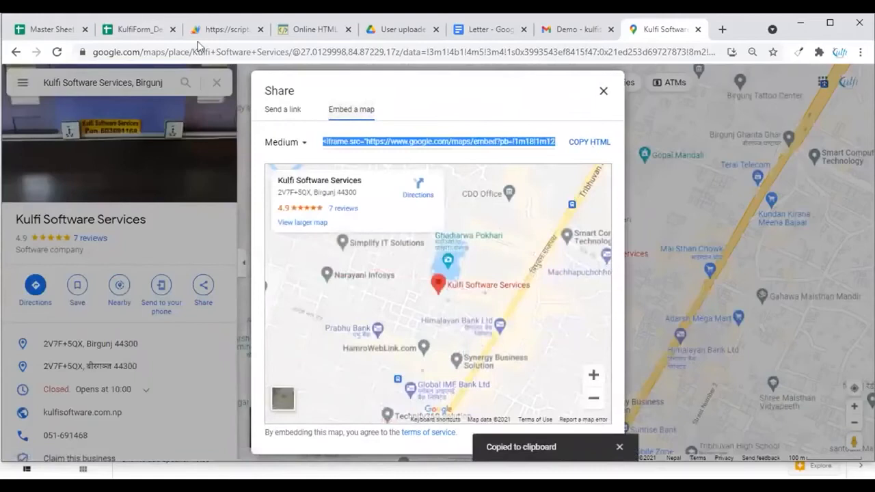
Paste the map's iframe embed code as the question text of the Rich HTML row 10
{"action": "left_click", "coordinate": [141, 30]}
{"action": "double_click", "coordinate": [119, 284]}
{"action": "key", "text": "ctrl+v"}
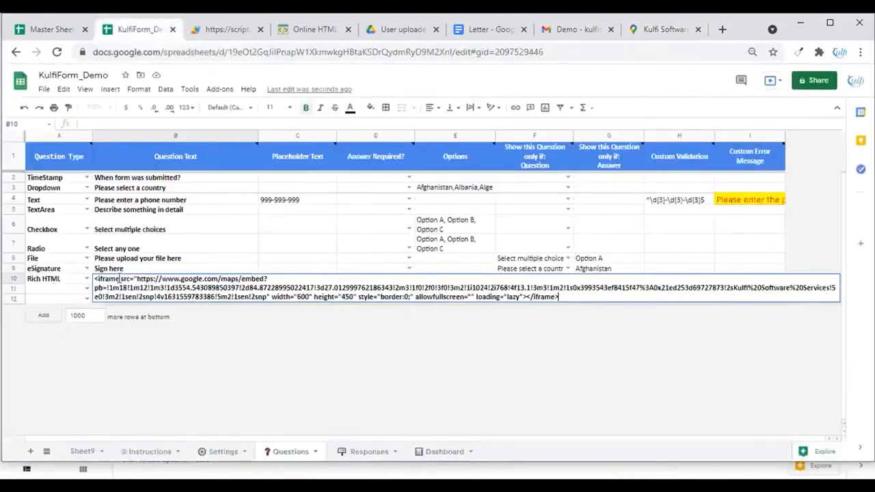
{"action": "left_click", "coordinate": [264, 329]}
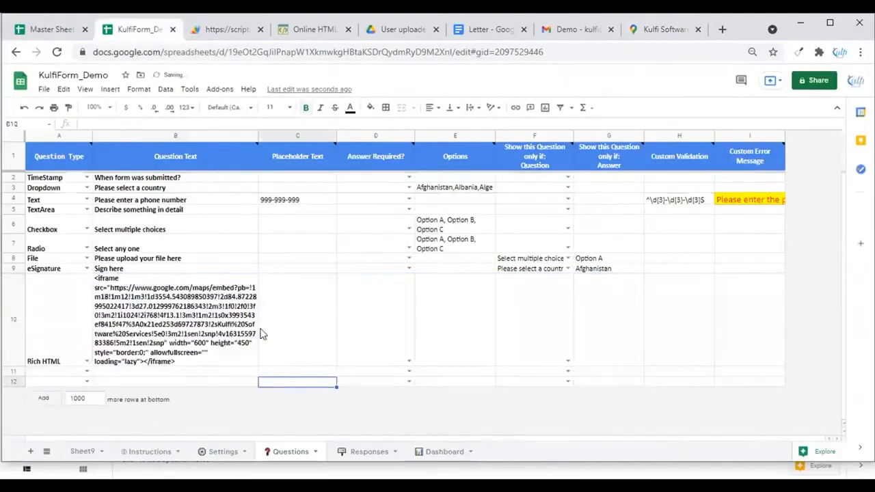
Reload the web form, choose Afghanistan as the country, draw a signature and submit the form
{"action": "left_click", "coordinate": [149, 307]}
{"action": "left_click", "coordinate": [227, 31]}
{"action": "left_click", "coordinate": [60, 54]}
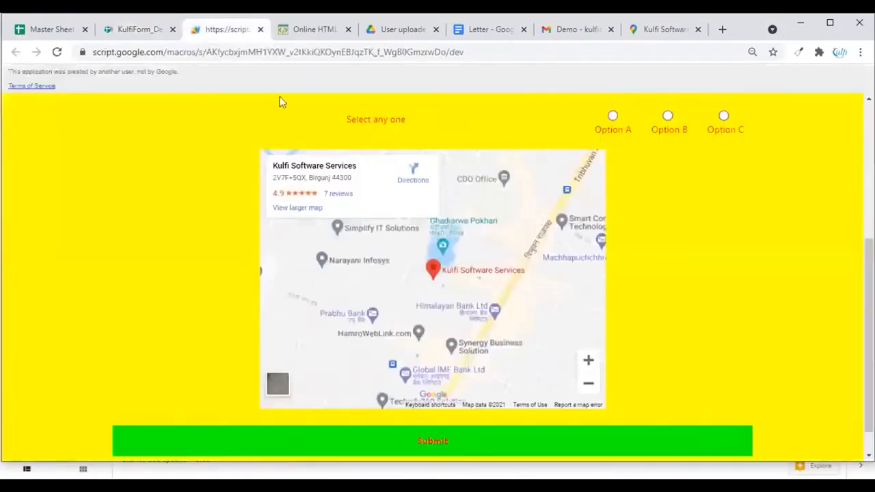
{"action": "scroll", "coordinate": [424, 227], "scroll_direction": "up", "scroll_amount": 4}
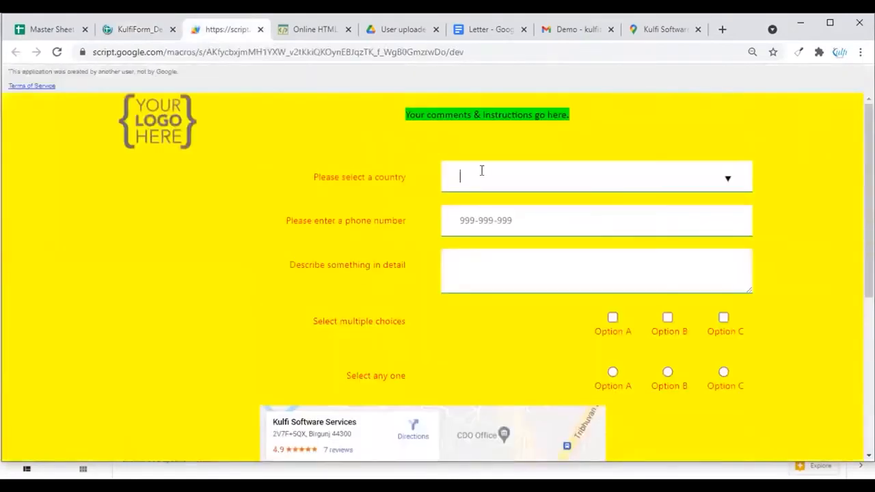
{"action": "left_click", "coordinate": [482, 220]}
{"action": "scroll", "coordinate": [461, 220], "scroll_direction": "down", "scroll_amount": 6}
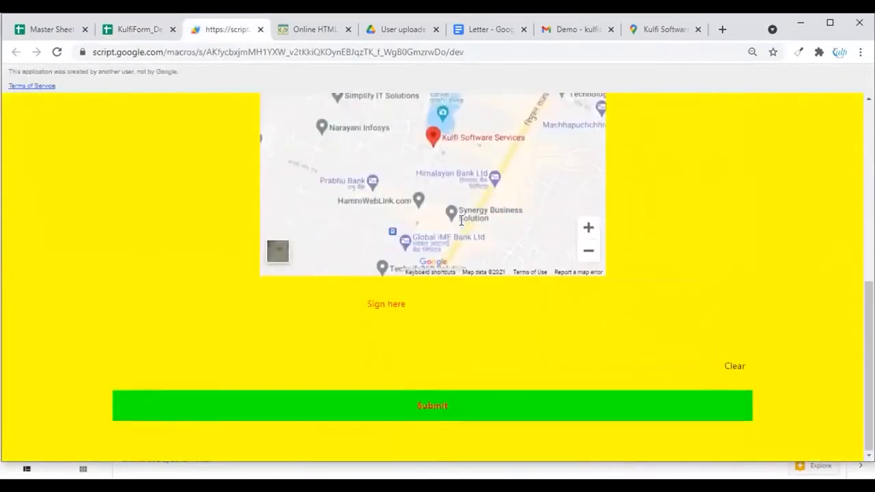
{"action": "scroll", "coordinate": [461, 389], "scroll_direction": "up", "scroll_amount": 1}
{"action": "scroll", "coordinate": [465, 355], "scroll_direction": "down", "scroll_amount": 1}
{"action": "left_click_drag", "start_coordinate": [606, 317], "coordinate": [668, 336]}
{"action": "left_click", "coordinate": [463, 410]}
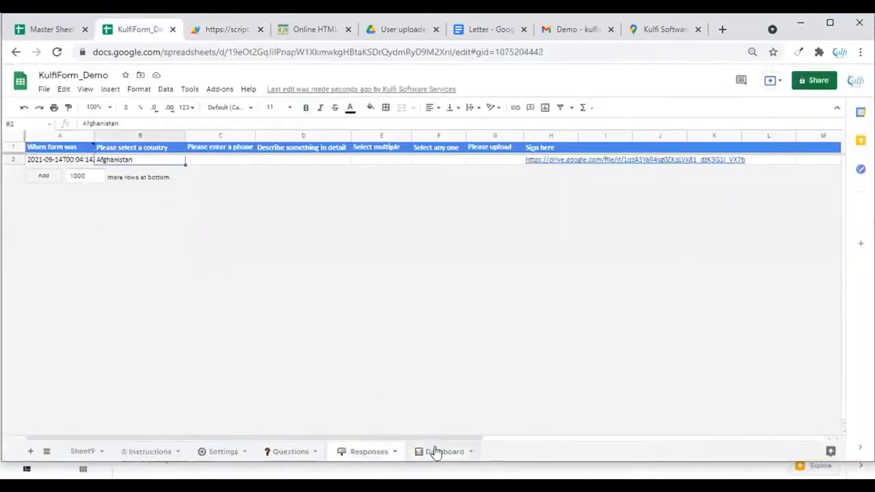
Switch the dashboard chart to show results for 'Please select a country'
{"action": "left_click", "coordinate": [435, 451]}
{"action": "left_click", "coordinate": [501, 151]}
{"action": "left_click", "coordinate": [505, 151]}
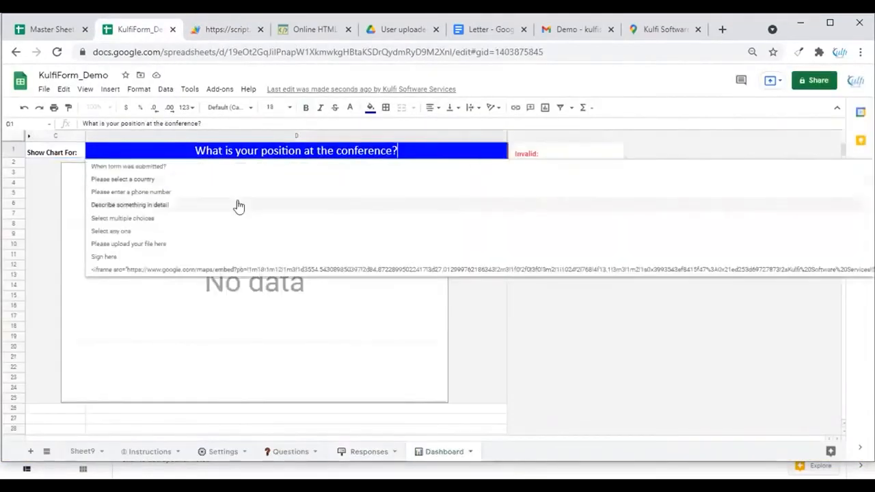
{"action": "left_click", "coordinate": [135, 180]}
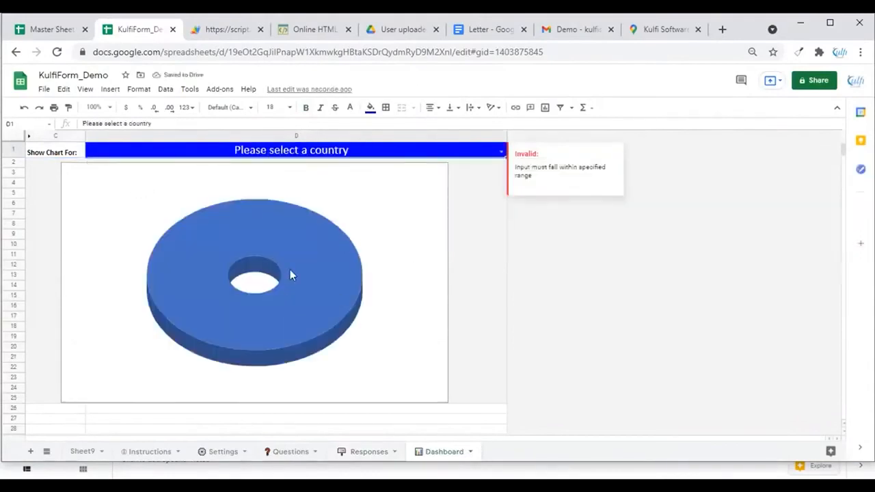
Reload the web form and submit another response choosing Bosnia and Herzegovina, then return to the dashboard chart
{"action": "left_click", "coordinate": [222, 31]}
{"action": "left_click", "coordinate": [61, 52]}
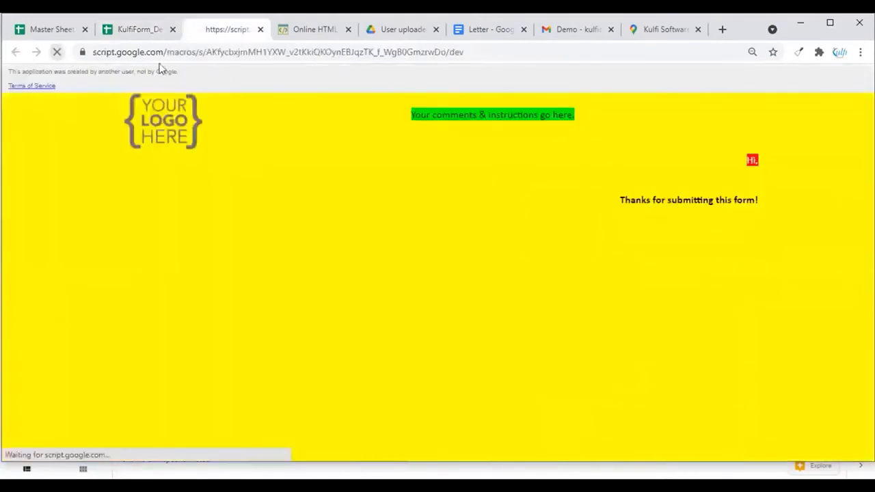
{"action": "left_click", "coordinate": [147, 34]}
{"action": "key", "text": "ctrl+Tab"}
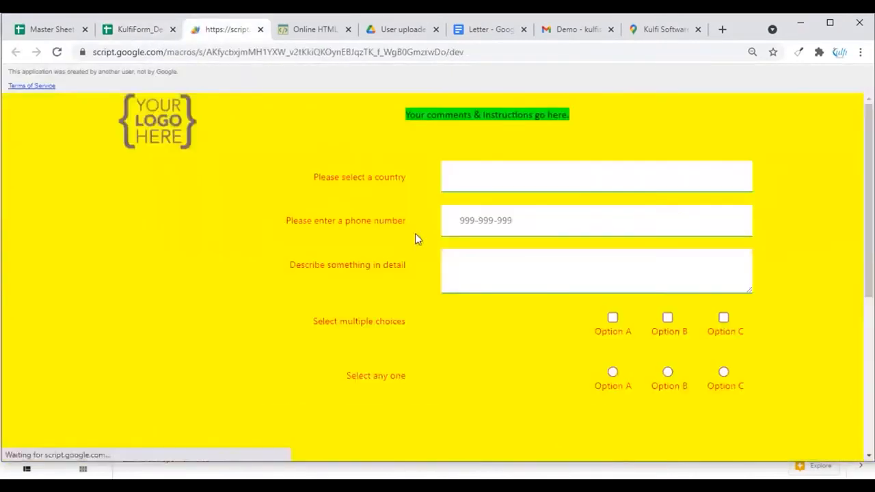
{"action": "left_click", "coordinate": [469, 180]}
{"action": "scroll", "coordinate": [492, 299], "scroll_direction": "down", "scroll_amount": 4}
{"action": "scroll", "coordinate": [492, 299], "scroll_direction": "down", "scroll_amount": 1}
{"action": "left_click", "coordinate": [490, 310]}
{"action": "scroll", "coordinate": [490, 311], "scroll_direction": "down", "scroll_amount": 10}
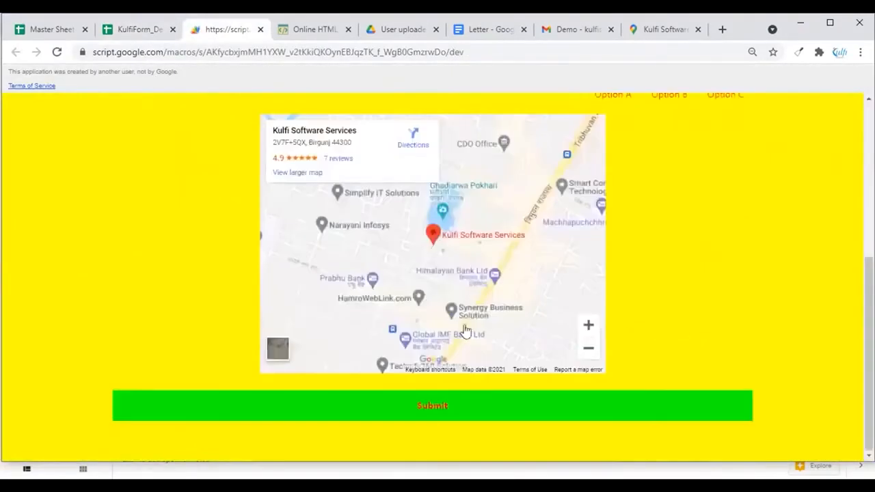
{"action": "left_click", "coordinate": [143, 33]}
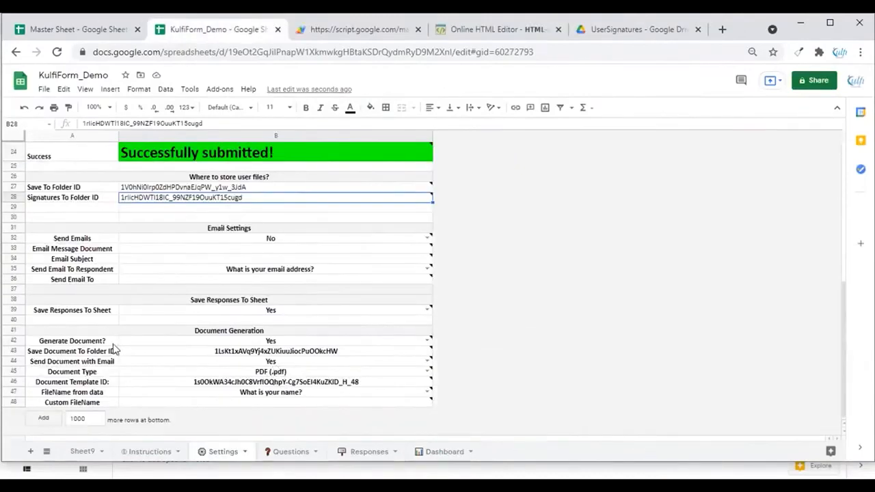
Create a new folder named UserDocuments in the Demo Drive folder
{"action": "left_click", "coordinate": [117, 341]}
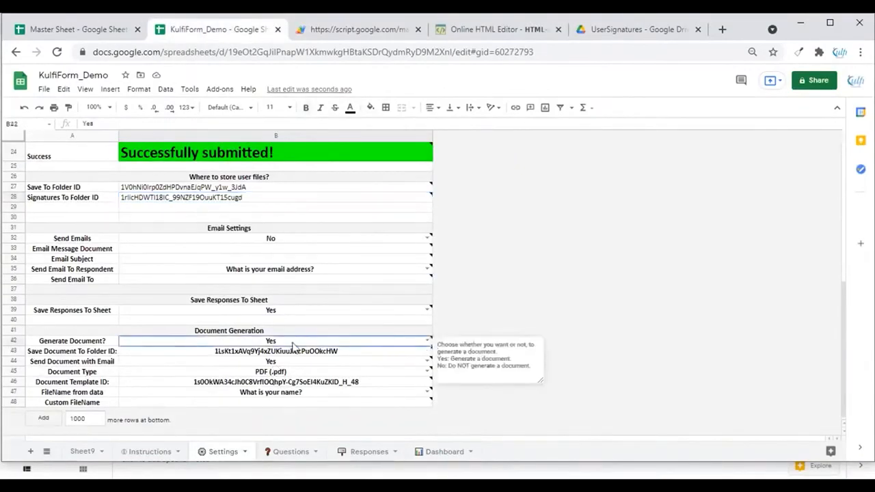
{"action": "left_click", "coordinate": [187, 351]}
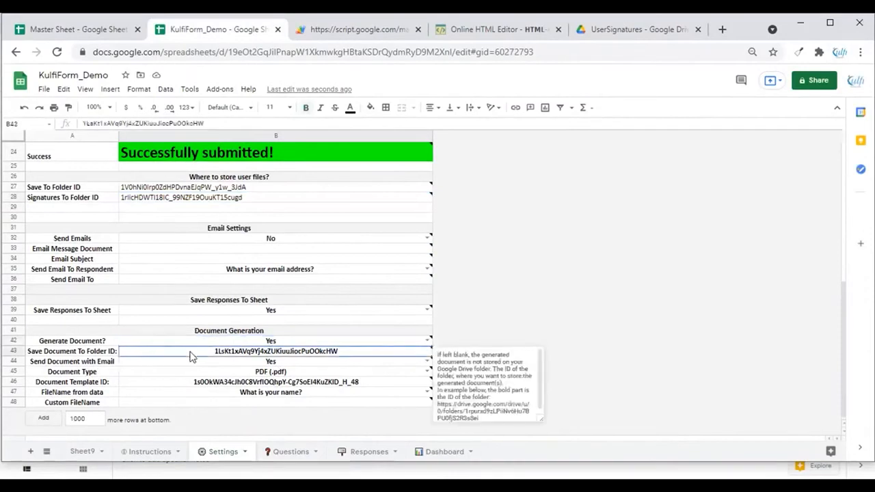
{"action": "left_click", "coordinate": [612, 30]}
{"action": "left_click", "coordinate": [342, 114]}
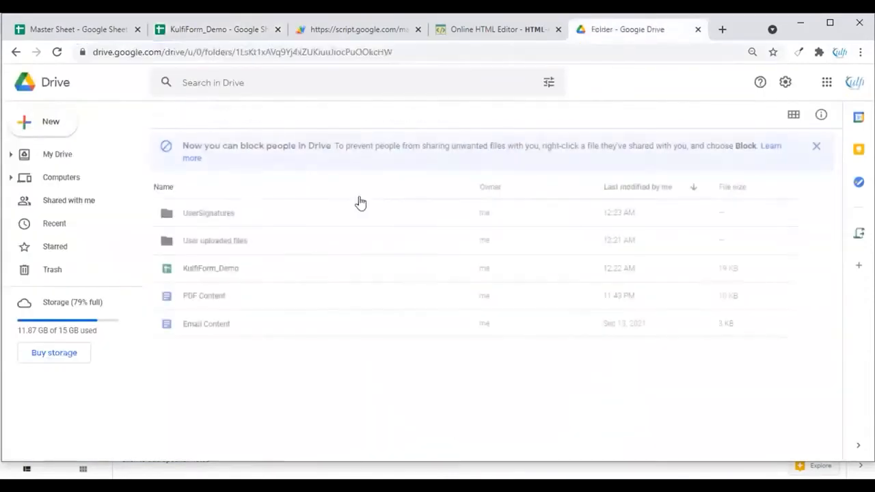
{"action": "right_click", "coordinate": [305, 398]}
{"action": "left_click", "coordinate": [342, 412]}
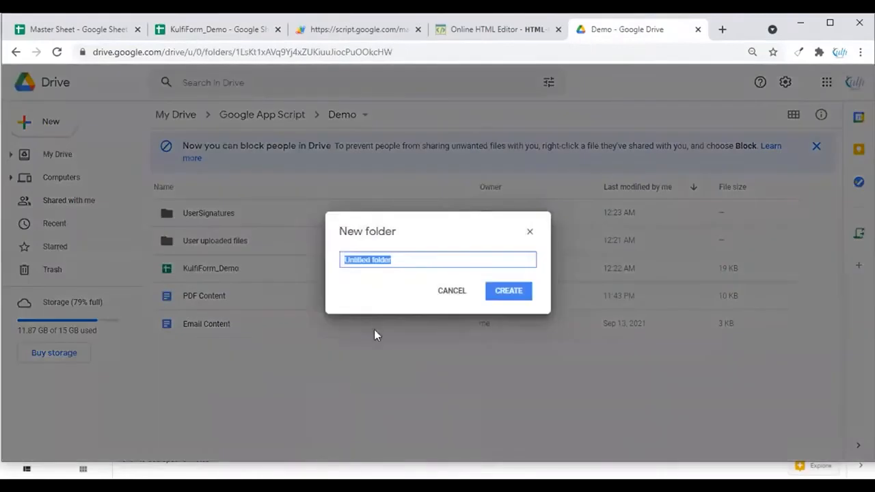
{"action": "type", "text": "UserDocuments"}
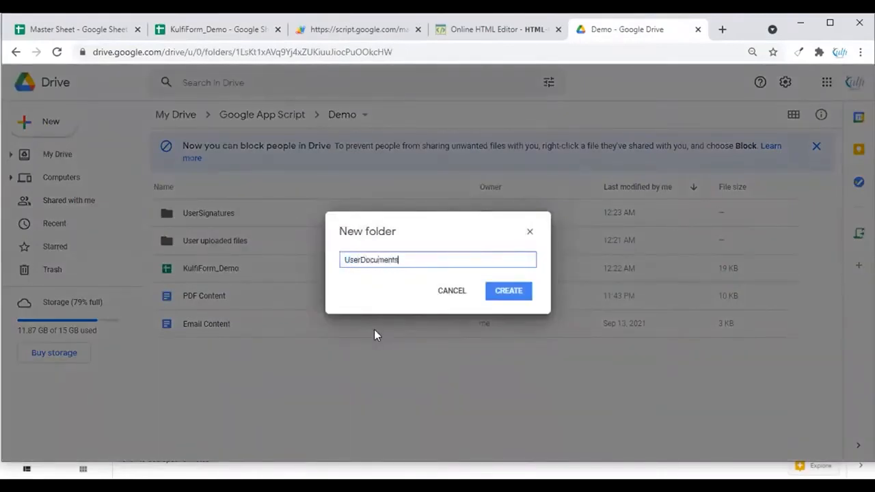
{"action": "left_click", "coordinate": [509, 294]}
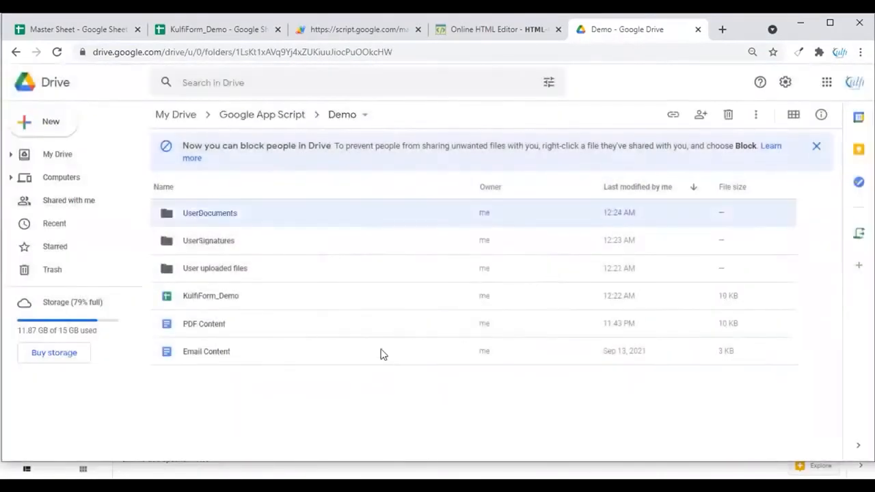
Copy the UserDocuments folder's ID and paste it as the 'Save Document To Folder ID' setting
{"action": "double_click", "coordinate": [234, 217]}
{"action": "double_click", "coordinate": [342, 52]}
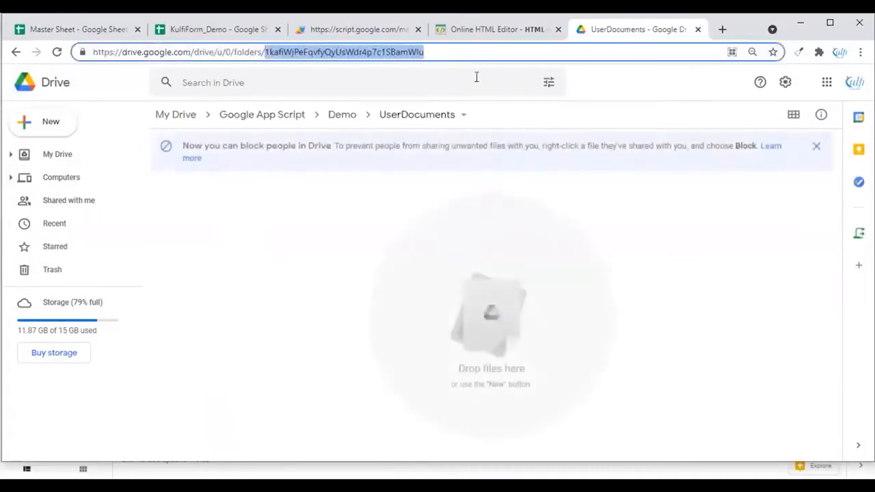
{"action": "left_click", "coordinate": [236, 35]}
{"action": "double_click", "coordinate": [347, 351]}
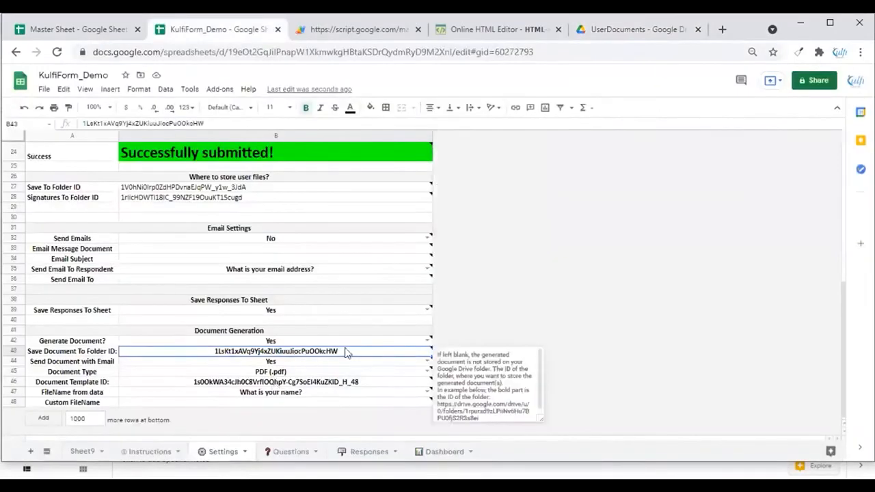
{"action": "left_click_drag", "start_coordinate": [349, 351], "coordinate": [55, 355]}
{"action": "left_click", "coordinate": [407, 321]}
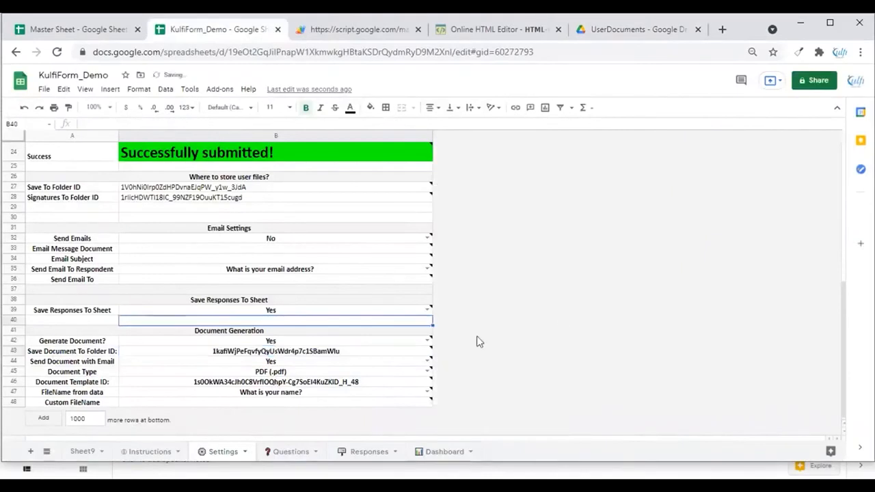
{"action": "left_click", "coordinate": [113, 353]}
{"action": "left_click", "coordinate": [123, 352]}
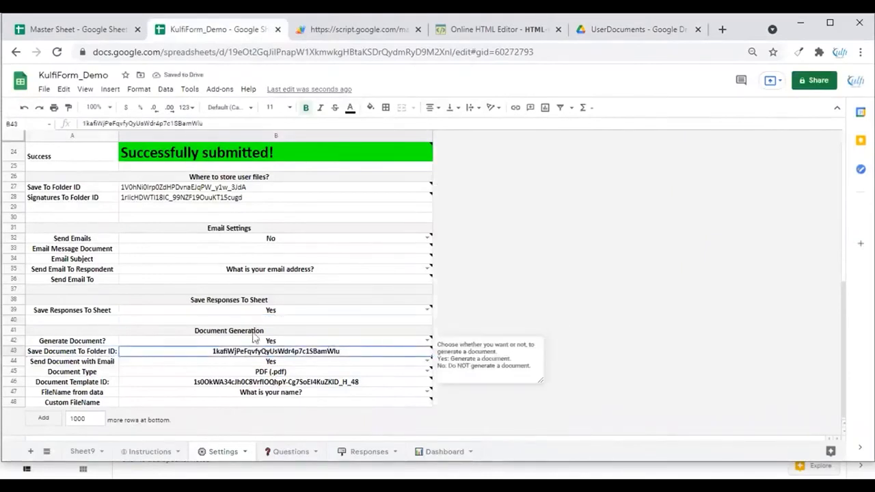
Set 'Send Document with Email' to No and Document Type to PDF (.pdf)
{"action": "mouse_move", "coordinate": [252, 352]}
{"action": "left_click", "coordinate": [160, 363]}
{"action": "left_click", "coordinate": [428, 361]}
{"action": "left_click", "coordinate": [167, 386]}
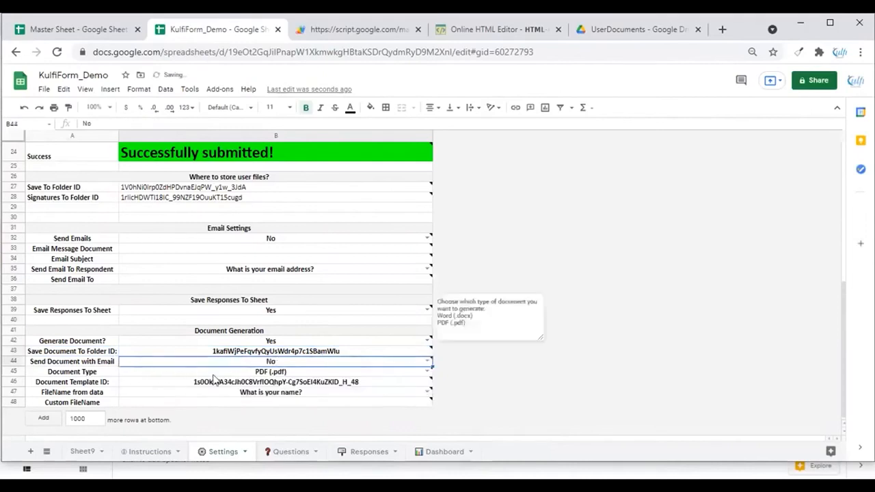
{"action": "left_click", "coordinate": [406, 372]}
{"action": "left_click", "coordinate": [428, 371]}
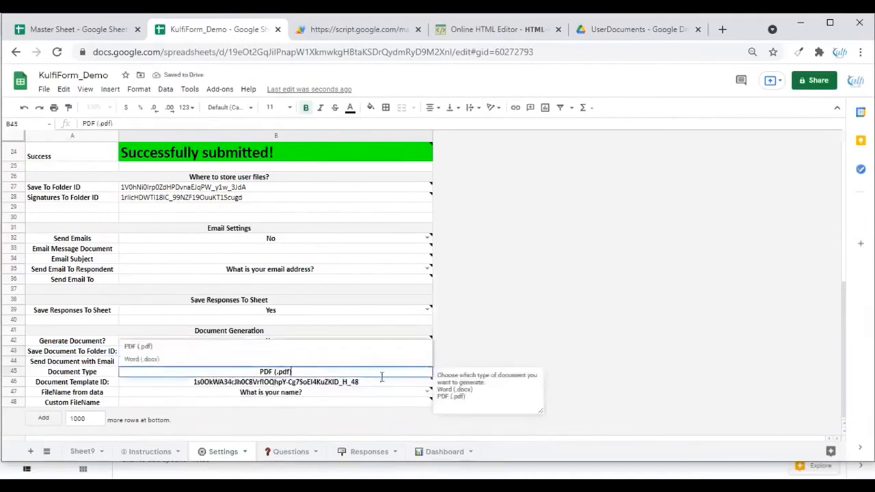
{"action": "left_click", "coordinate": [142, 347]}
Create a new Google Docs letter from a template inside the UserDocuments folder
{"action": "left_click", "coordinate": [205, 383]}
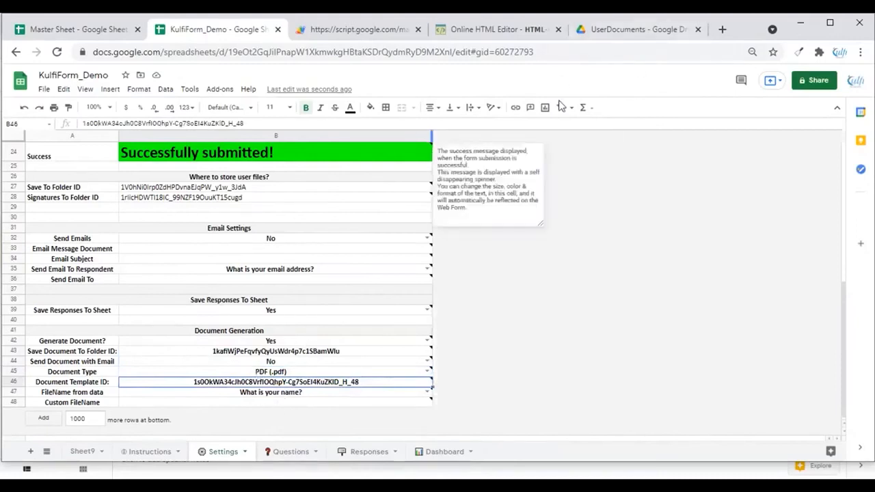
{"action": "left_click", "coordinate": [619, 30]}
{"action": "right_click", "coordinate": [281, 216]}
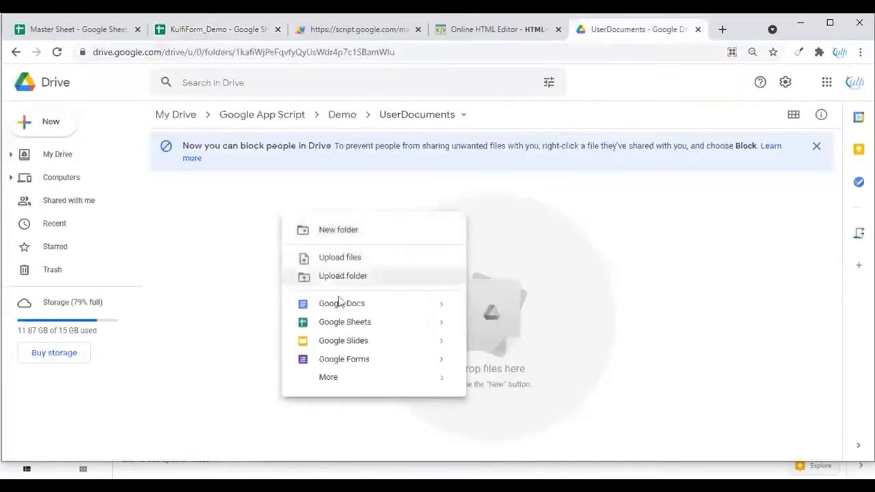
{"action": "mouse_move", "coordinate": [444, 307]}
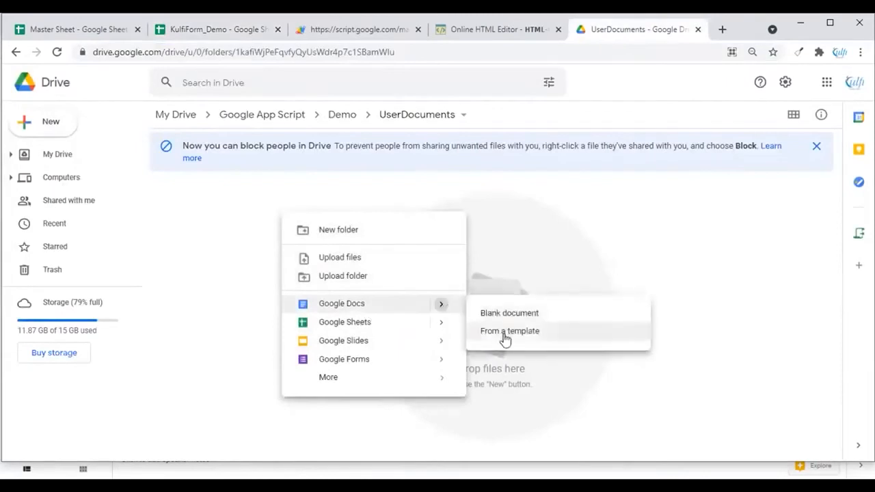
{"action": "left_click", "coordinate": [503, 335]}
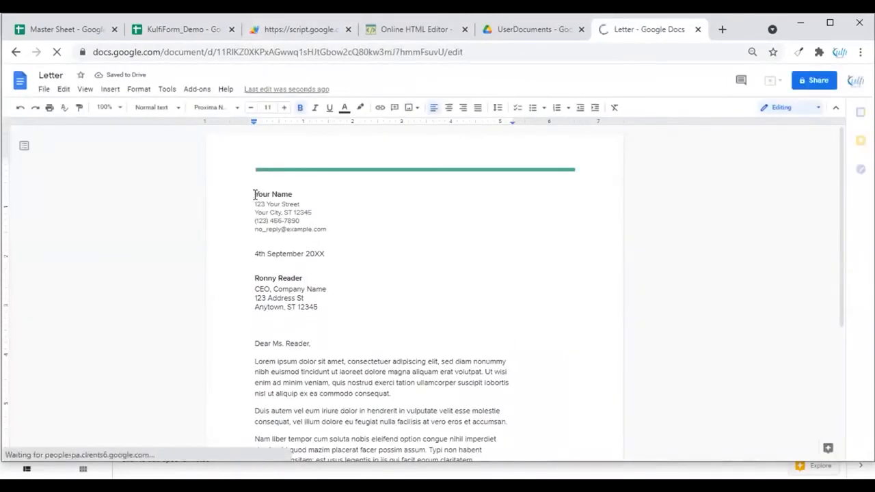
Check the Responses column for 'What is your name?' and replace the letter's 'Your Name' heading with {{Column 3}}
{"action": "left_click", "coordinate": [185, 30]}
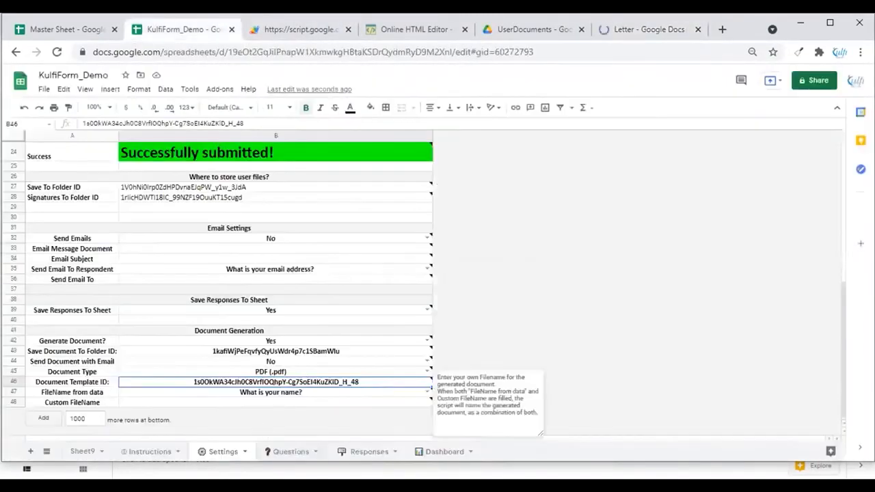
{"action": "left_click", "coordinate": [378, 450]}
{"action": "scroll", "coordinate": [97, 196], "scroll_direction": "left", "scroll_amount": 6}
{"action": "left_click", "coordinate": [218, 150]}
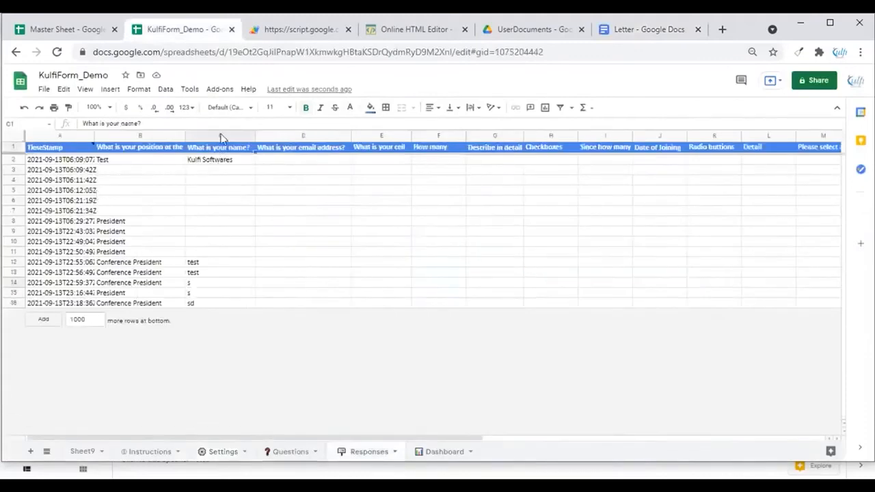
{"action": "left_click", "coordinate": [622, 36]}
{"action": "type", "text": "{{Column 3"}
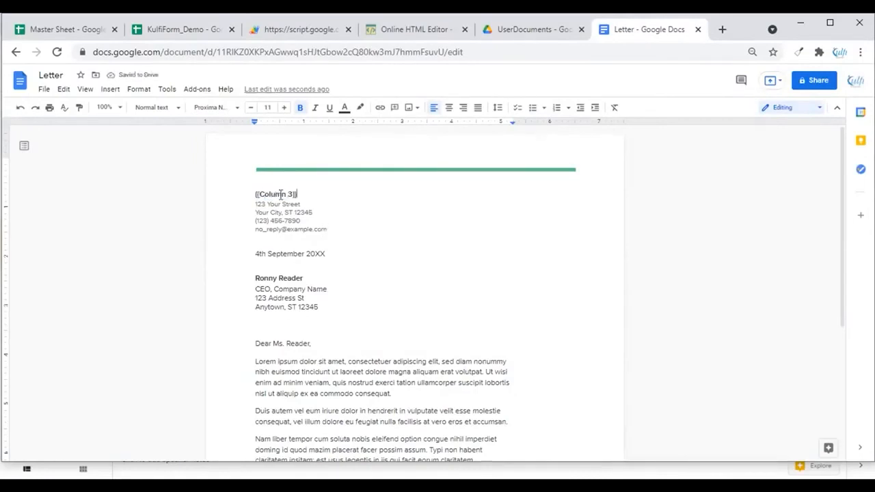
{"action": "scroll", "coordinate": [287, 226], "scroll_direction": "down", "scroll_amount": 3}
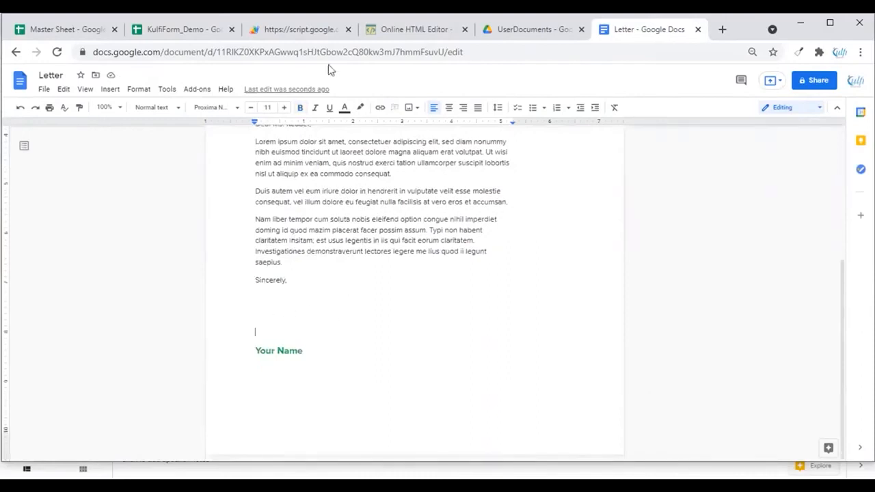
Check the Sign here column in the Responses sheet and delete the old response rows 2 to 16
{"action": "left_click", "coordinate": [301, 30]}
{"action": "left_click", "coordinate": [182, 29]}
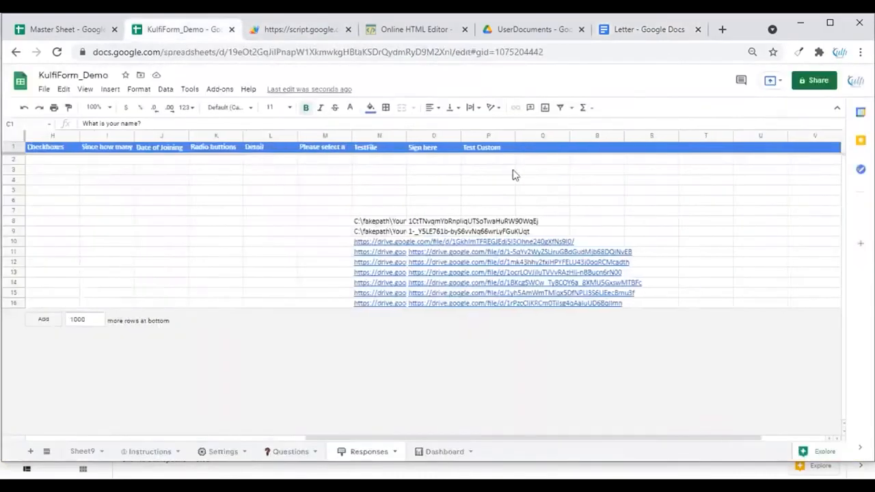
{"action": "left_click", "coordinate": [427, 148]}
{"action": "scroll", "coordinate": [194, 294], "scroll_direction": "left", "scroll_amount": 5}
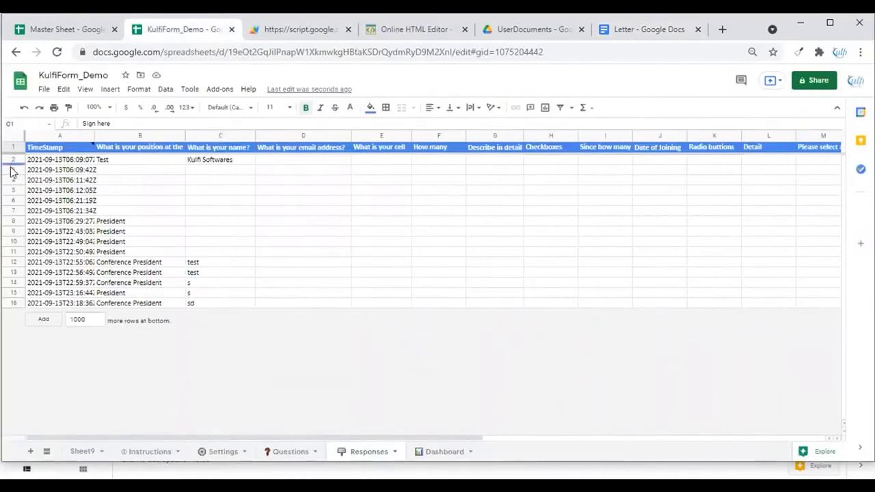
{"action": "left_click_drag", "start_coordinate": [11, 173], "coordinate": [12, 303]}
{"action": "right_click", "coordinate": [11, 303]}
{"action": "left_click", "coordinate": [48, 216]}
{"action": "left_click", "coordinate": [763, 171]}
{"action": "scroll", "coordinate": [417, 193], "scroll_direction": "right", "scroll_amount": 5}
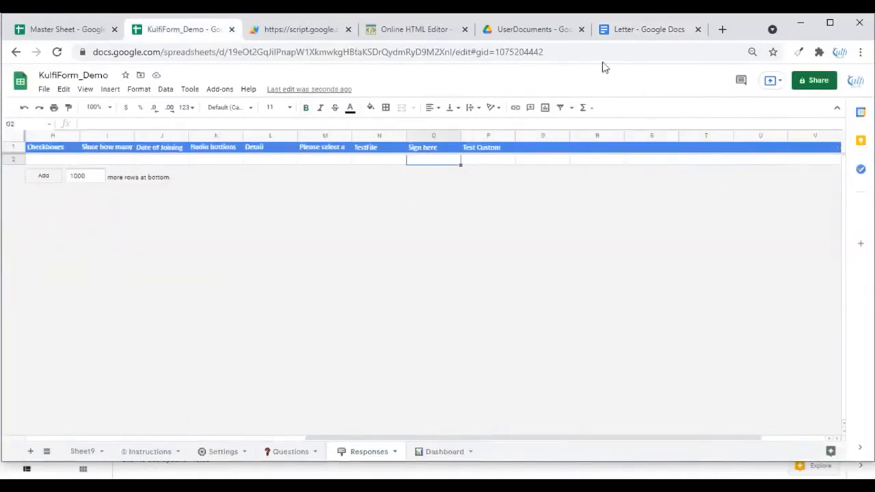
Add a {{Column 15}} signature placeholder under 'Sincerely,' and replace the 'Your Name' heading with {{Column 3}}
{"action": "left_click", "coordinate": [633, 29]}
{"action": "type", "text": "{{Column 15"}
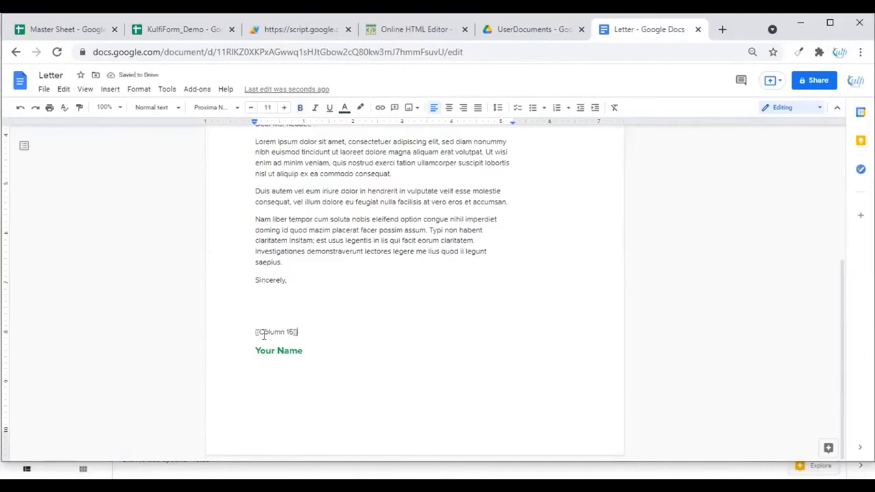
{"action": "left_click_drag", "start_coordinate": [302, 351], "coordinate": [257, 356]}
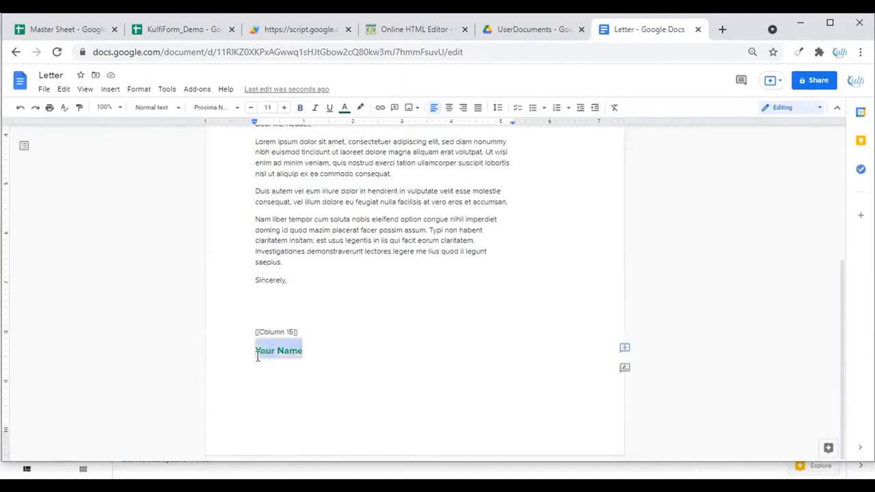
{"action": "type", "text": "{{Column 3"}
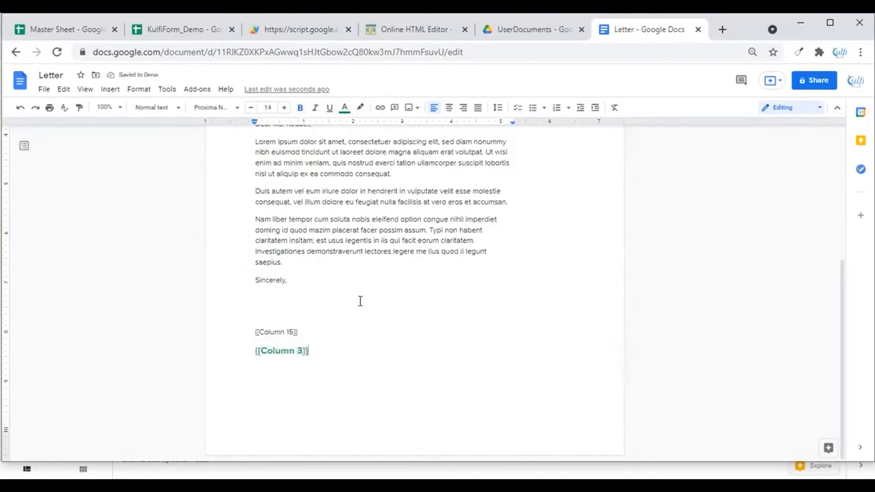
Copy the Letter document's ID and paste it into the document template setting on the Settings sheet
{"action": "left_click_drag", "start_coordinate": [219, 51], "coordinate": [473, 53]}
{"action": "left_click", "coordinate": [181, 29]}
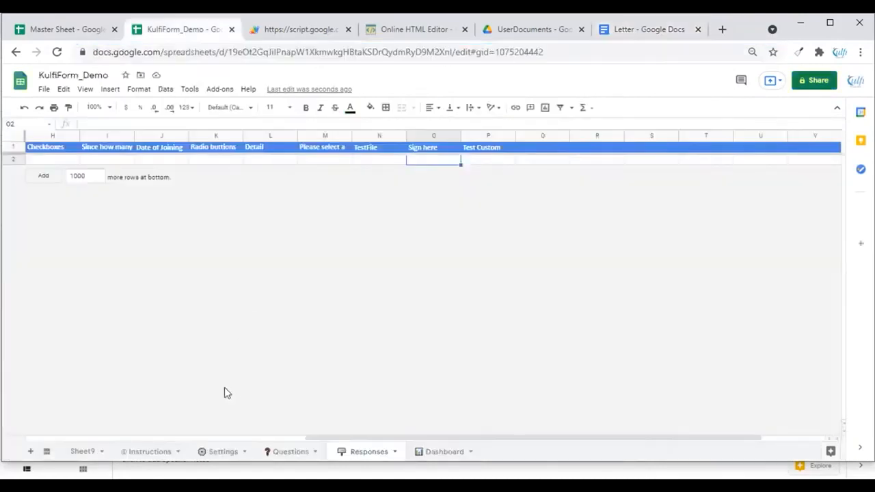
{"action": "left_click", "coordinate": [222, 451]}
{"action": "double_click", "coordinate": [377, 383]}
{"action": "left_click_drag", "start_coordinate": [376, 383], "coordinate": [185, 386]}
{"action": "key", "text": "ctrl+v"}
{"action": "left_click", "coordinate": [474, 381]}
In the live web form, enter Kulfi Softwares as the name answer
{"action": "left_click", "coordinate": [301, 29]}
{"action": "scroll", "coordinate": [446, 160], "scroll_direction": "down", "scroll_amount": 9}
{"action": "scroll", "coordinate": [447, 161], "scroll_direction": "up", "scroll_amount": 9}
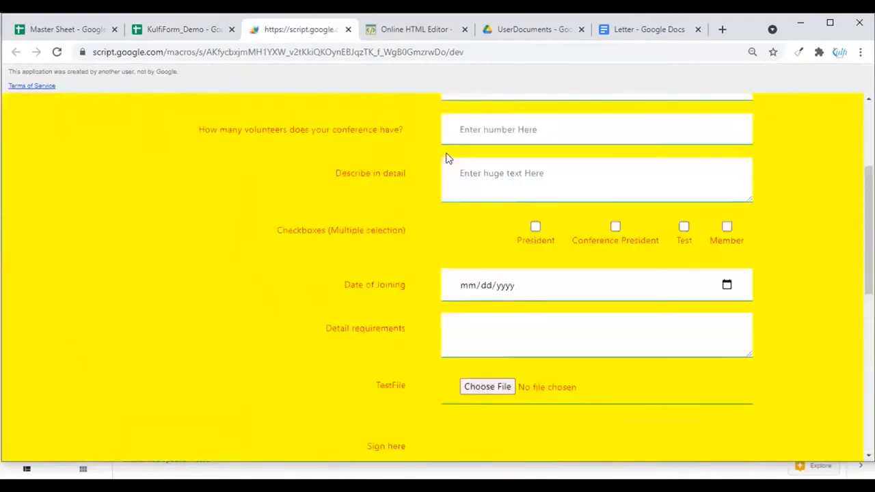
{"action": "left_click", "coordinate": [468, 179]}
{"action": "left_click", "coordinate": [481, 218]}
{"action": "type", "text": "Kulfi Softwares"}
{"action": "scroll", "coordinate": [449, 249], "scroll_direction": "down", "scroll_amount": 3}
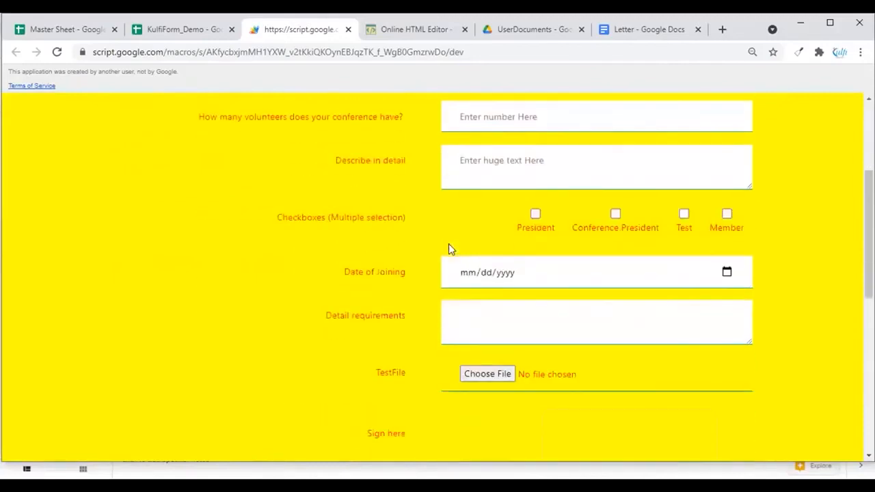
Upload Your-Logo-here.png as the TestFile attachment in the form
{"action": "left_click", "coordinate": [480, 374]}
{"action": "left_click", "coordinate": [163, 172]}
{"action": "left_click", "coordinate": [308, 301]}
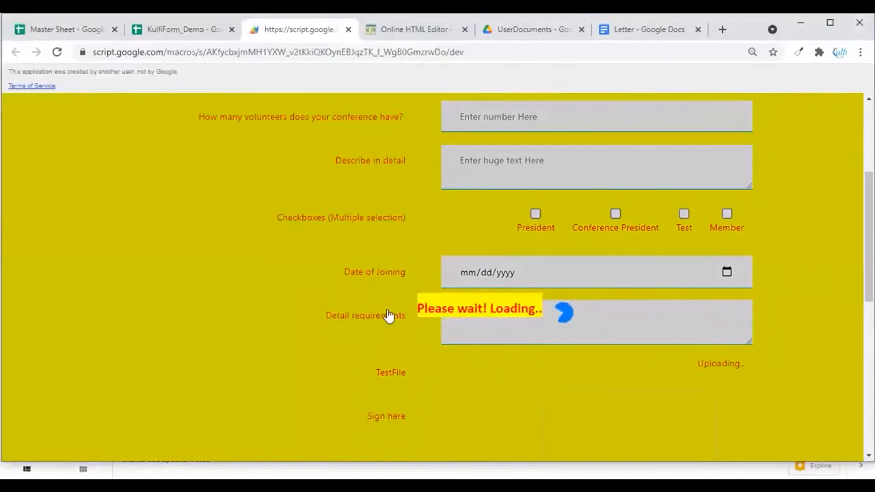
Draw a signature in the Sign here pad and submit the form
{"action": "scroll", "coordinate": [387, 312], "scroll_direction": "down", "scroll_amount": 3}
{"action": "scroll", "coordinate": [387, 311], "scroll_direction": "up", "scroll_amount": 1}
{"action": "left_click_drag", "start_coordinate": [574, 290], "coordinate": [583, 320]}
{"action": "mouse_move", "coordinate": [600, 292]}
{"action": "left_mouse_down"}
{"action": "mouse_move", "coordinate": [599, 318]}
{"action": "mouse_move", "coordinate": [611, 300]}
{"action": "mouse_move", "coordinate": [622, 315]}
{"action": "left_mouse_up"}
{"action": "left_click_drag", "start_coordinate": [636, 287], "coordinate": [638, 319]}
{"action": "mouse_move", "coordinate": [651, 291]}
{"action": "left_mouse_down"}
{"action": "mouse_move", "coordinate": [654, 309]}
{"action": "mouse_move", "coordinate": [674, 291]}
{"action": "left_mouse_up"}
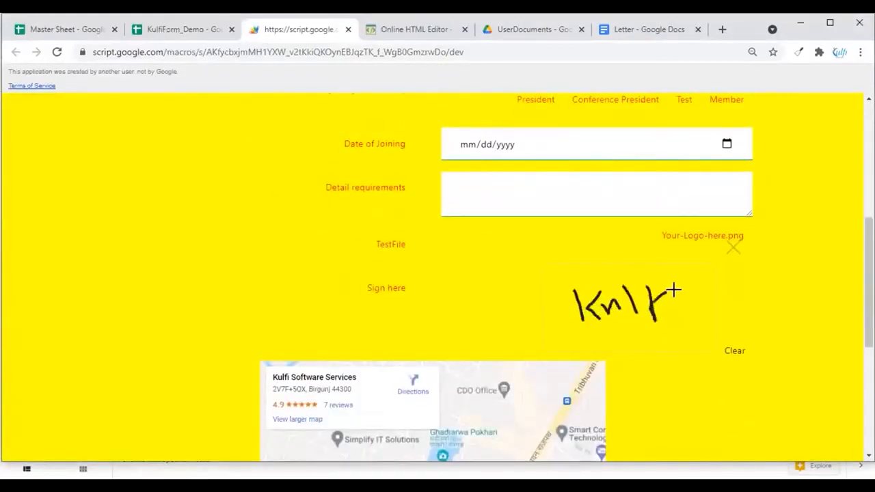
{"action": "scroll", "coordinate": [625, 313], "scroll_direction": "down", "scroll_amount": 4}
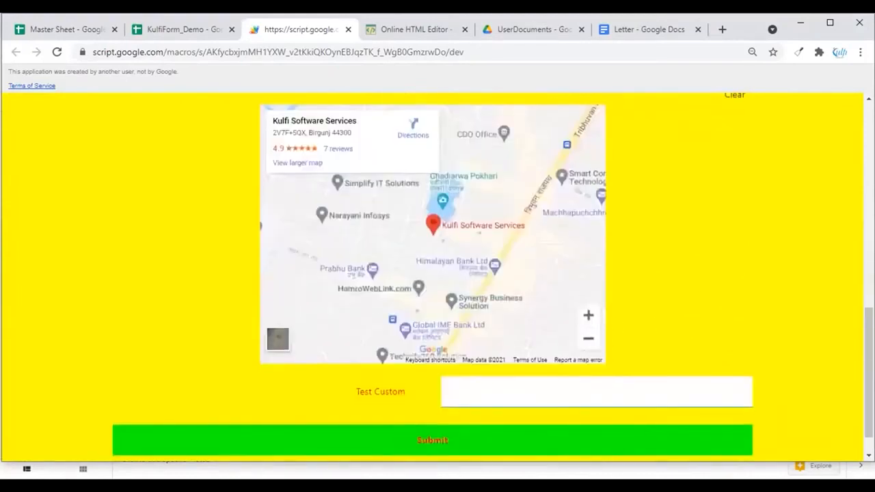
{"action": "left_click", "coordinate": [383, 451]}
Review the generated Kulfi Softwares.pdf in UserDocuments and the User uploaded files folder
{"action": "left_click", "coordinate": [530, 30]}
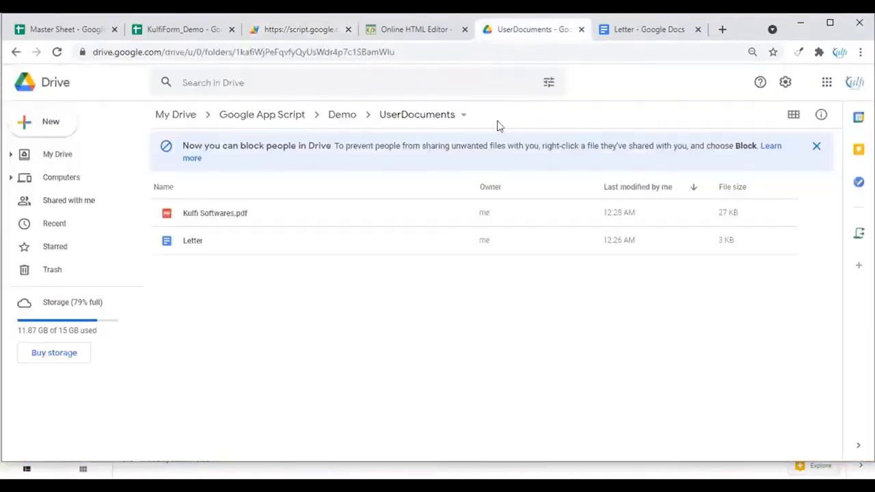
{"action": "left_click", "coordinate": [206, 218]}
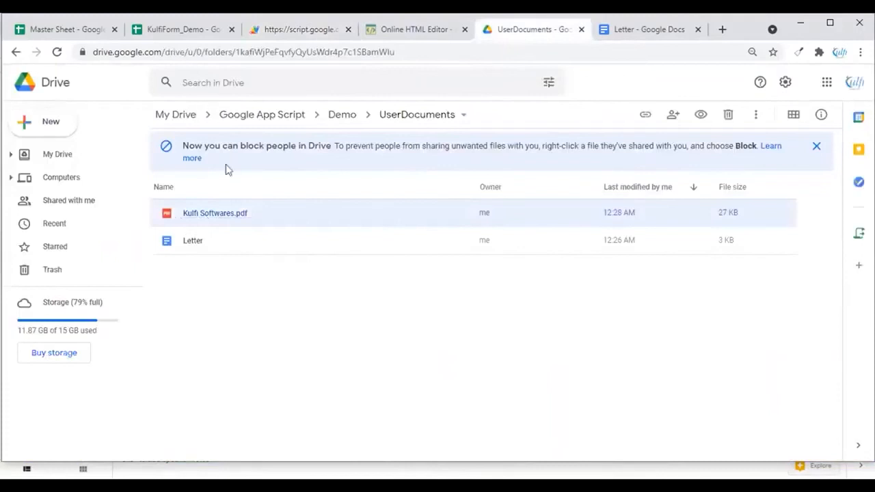
{"action": "double_click", "coordinate": [211, 219]}
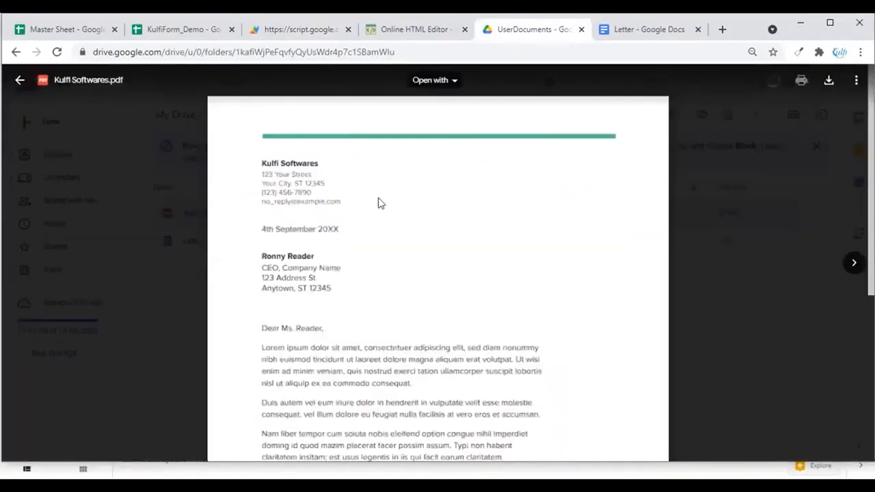
{"action": "scroll", "coordinate": [332, 194], "scroll_direction": "down", "scroll_amount": 5}
{"action": "scroll", "coordinate": [318, 334], "scroll_direction": "up", "scroll_amount": 1}
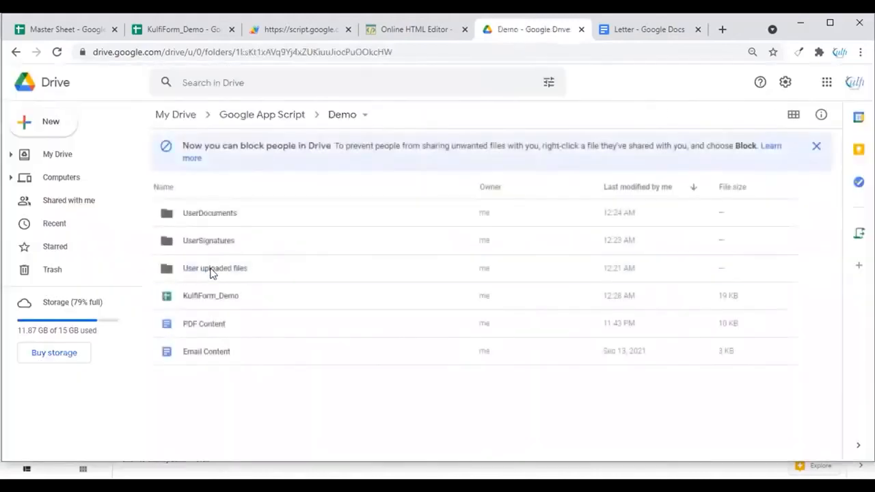
{"action": "double_click", "coordinate": [212, 270]}
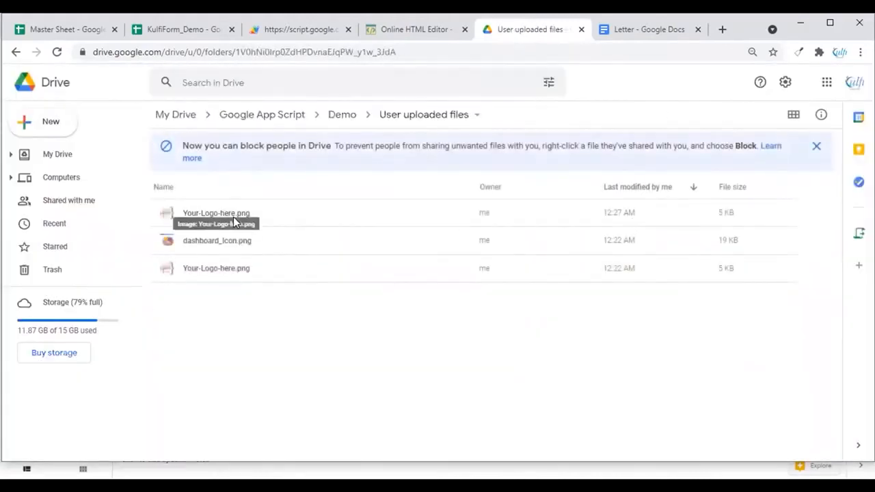